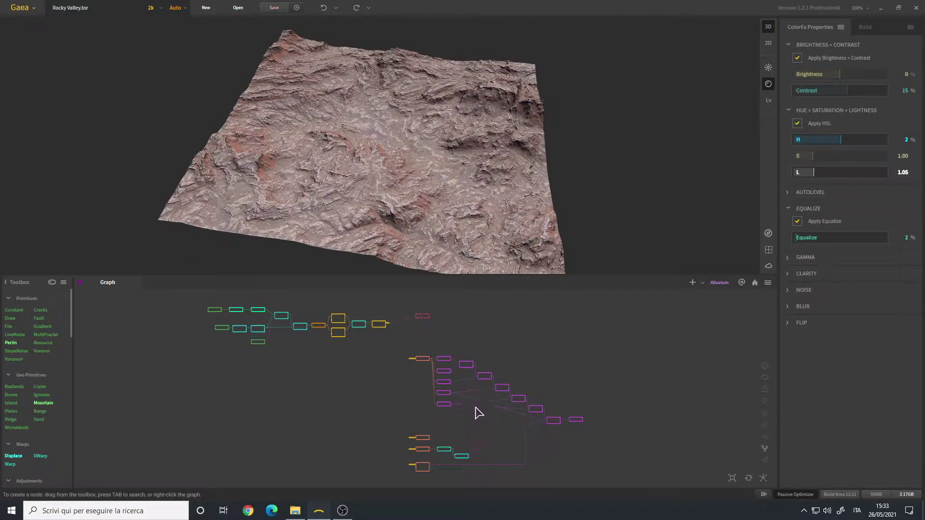
Preview the Perlin node and examine its terrain from several angles along with its noise, warp and clamp settings.
scroll(317, 358, up, 5)
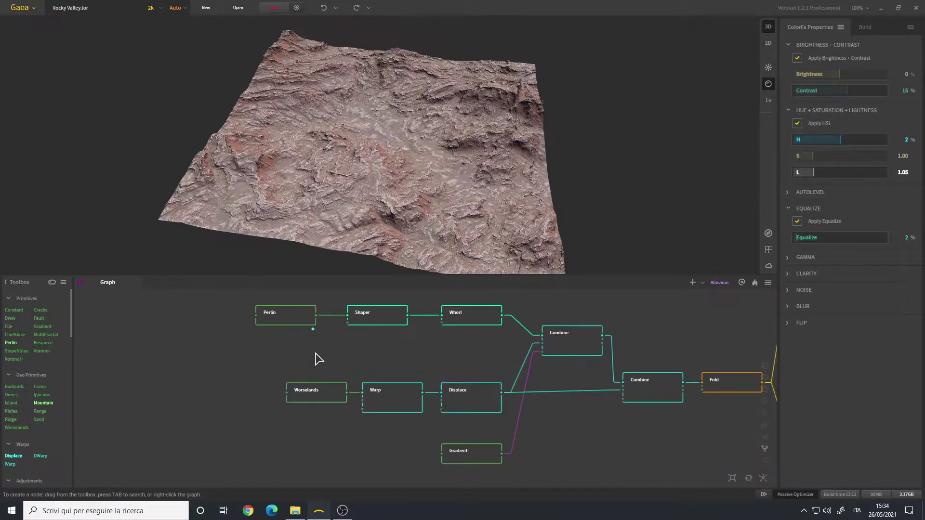
scroll(350, 355, up, 2)
scroll(360, 356, up, 2)
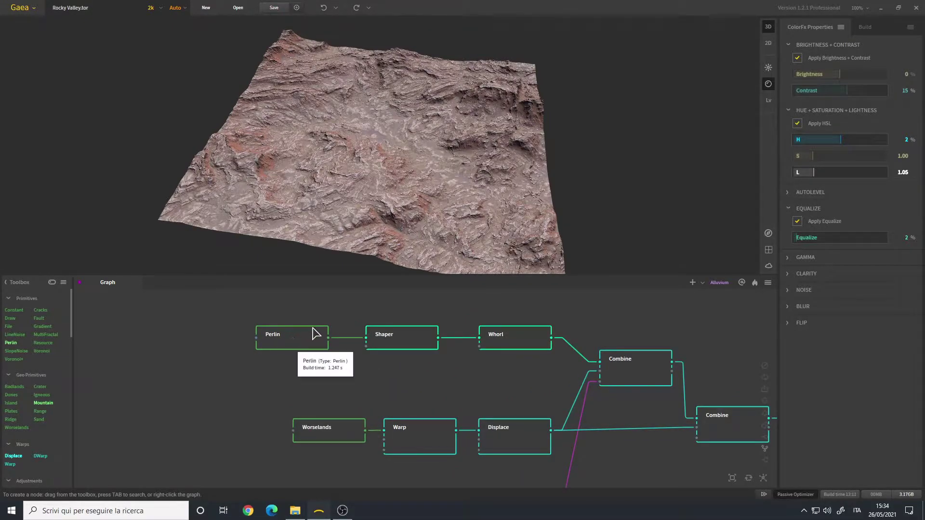
click(307, 344)
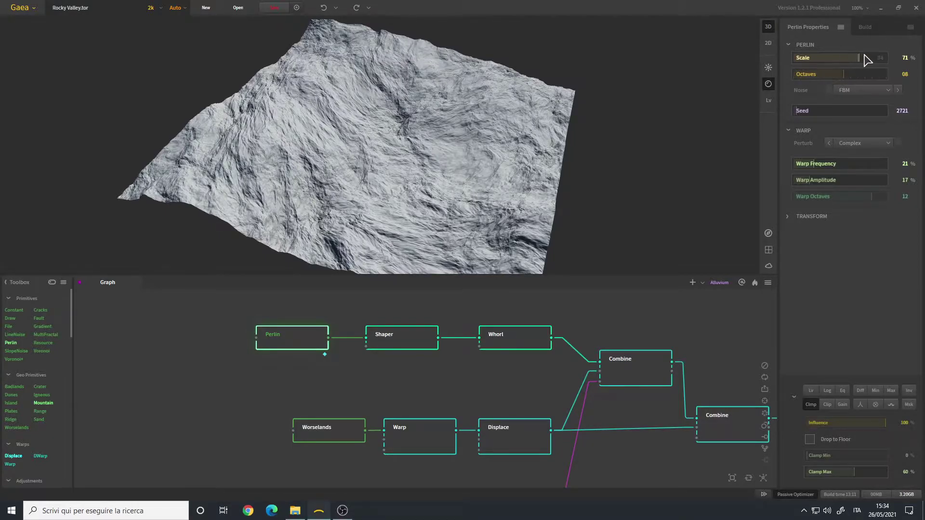
drag(377, 155, 342, 143)
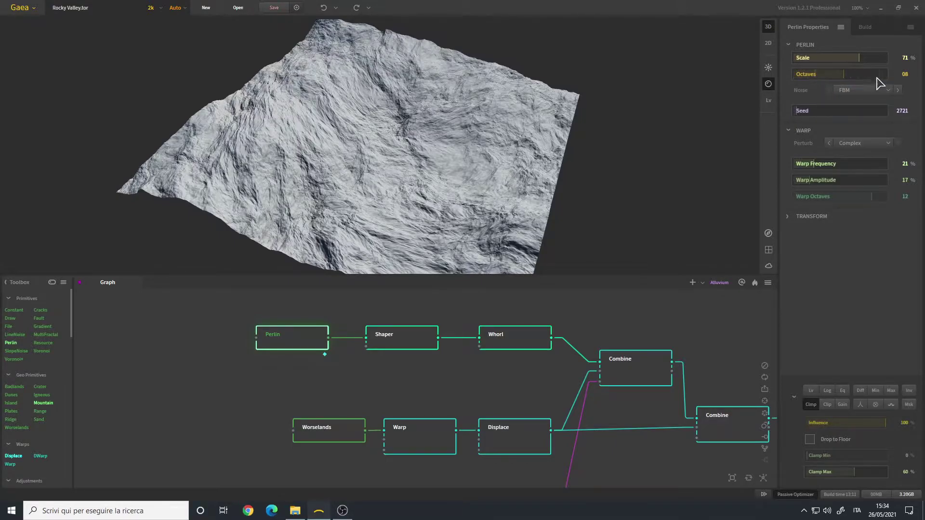
drag(420, 141, 377, 146)
scroll(377, 146, up, 5)
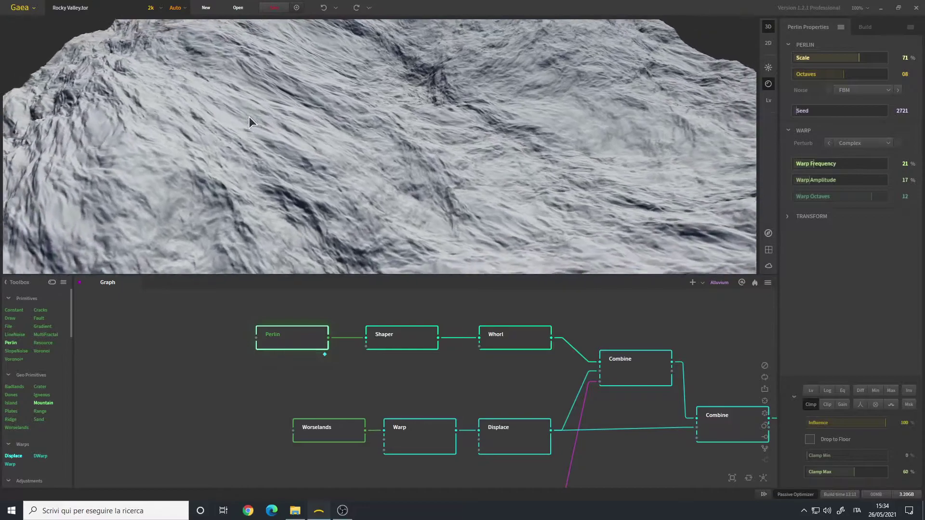
scroll(241, 126, down, 5)
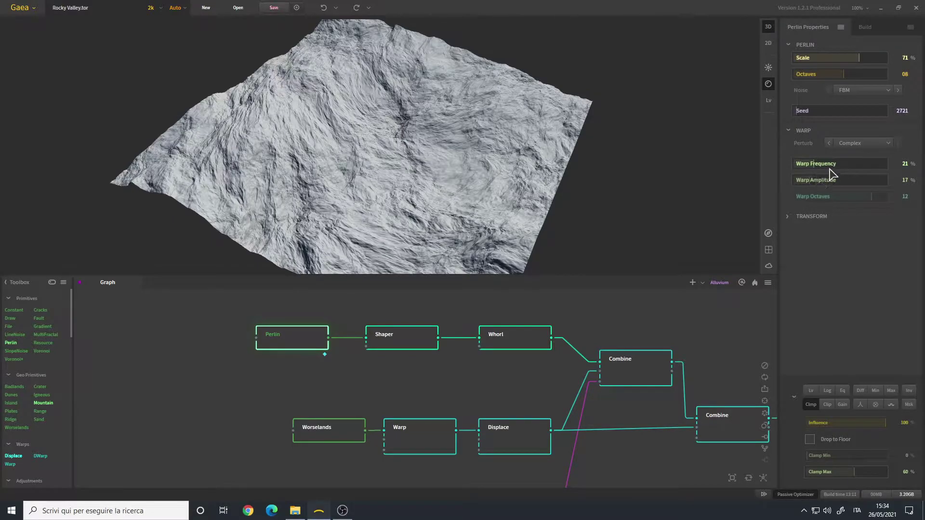
drag(487, 208, 414, 154)
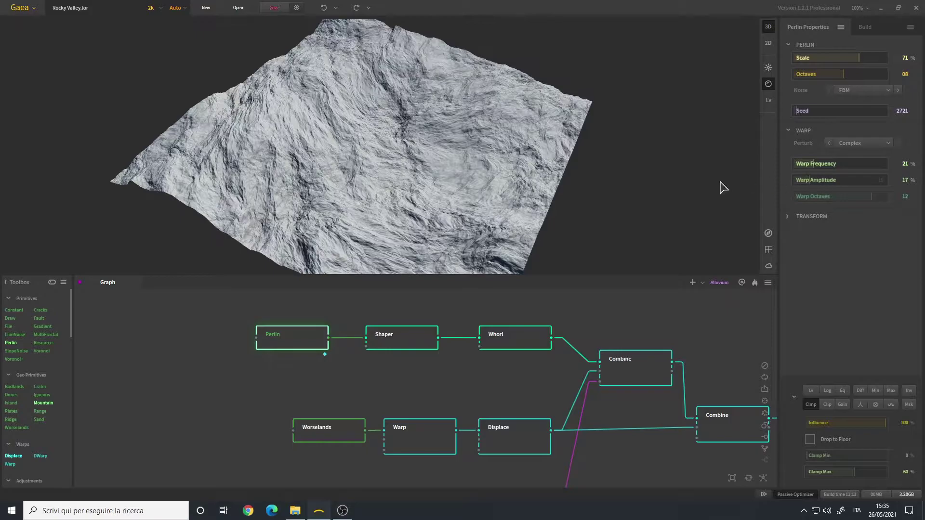
mouse_move(345, 139)
mouse_down()
mouse_move(318, 144)
mouse_move(352, 147)
mouse_move(345, 135)
mouse_up()
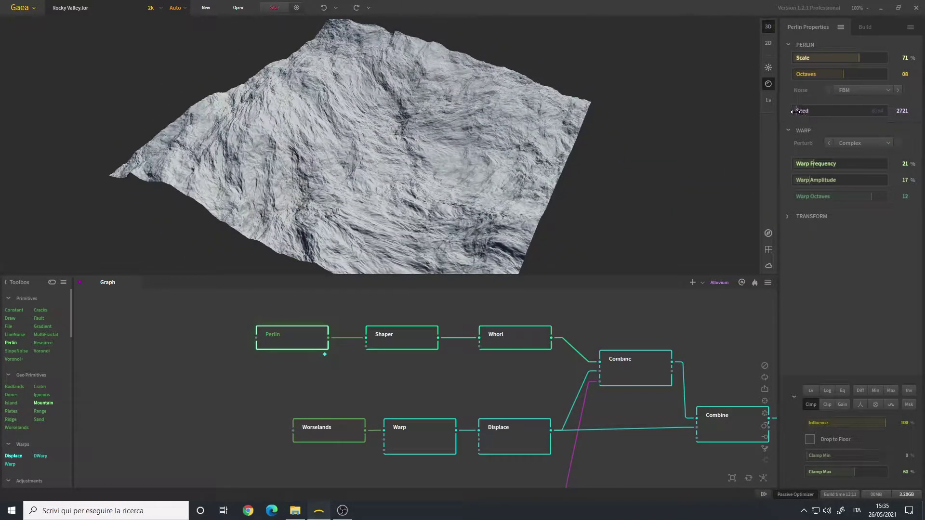
drag(354, 181, 358, 154)
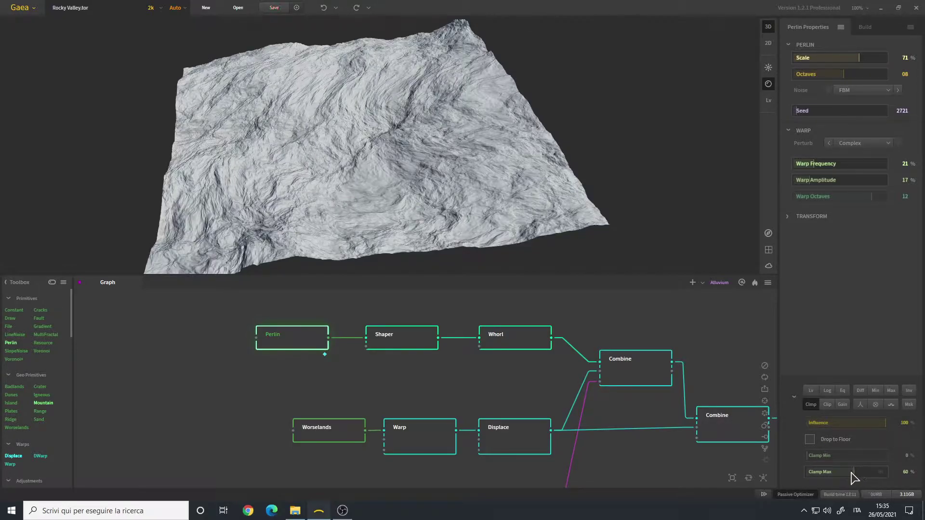
drag(352, 159, 380, 145)
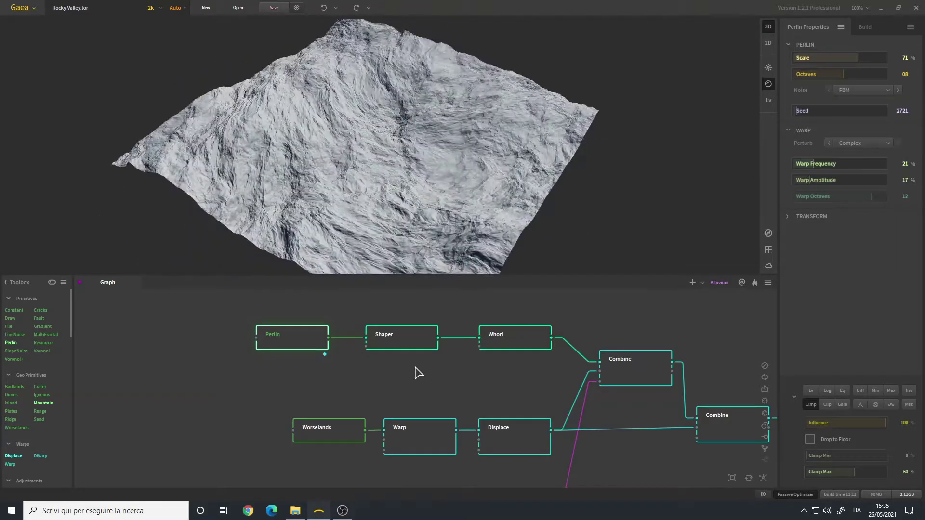
Compare the Perlin terrain with the Shaper node's output and review the Shaper's shape and local effect settings.
click(402, 338)
mouse_move(345, 177)
mouse_down()
mouse_move(333, 168)
mouse_move(349, 171)
mouse_up()
click(297, 343)
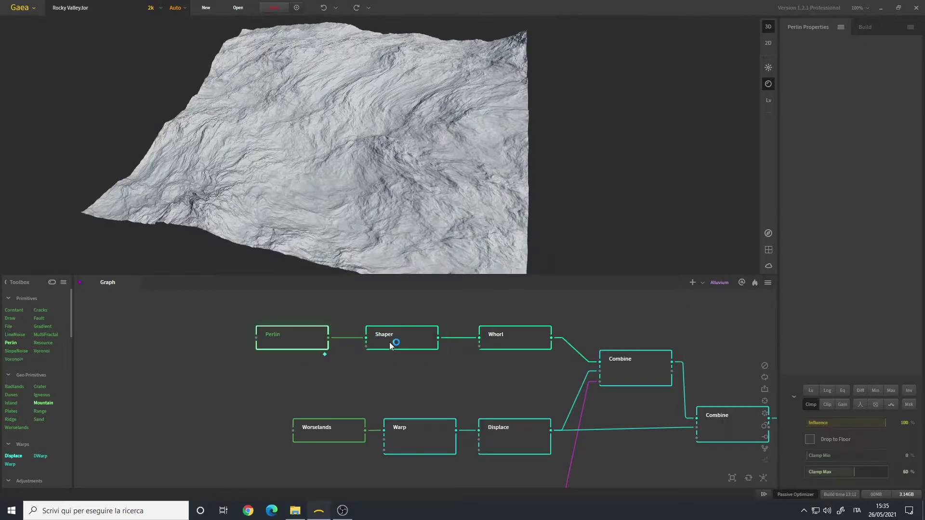
click(406, 341)
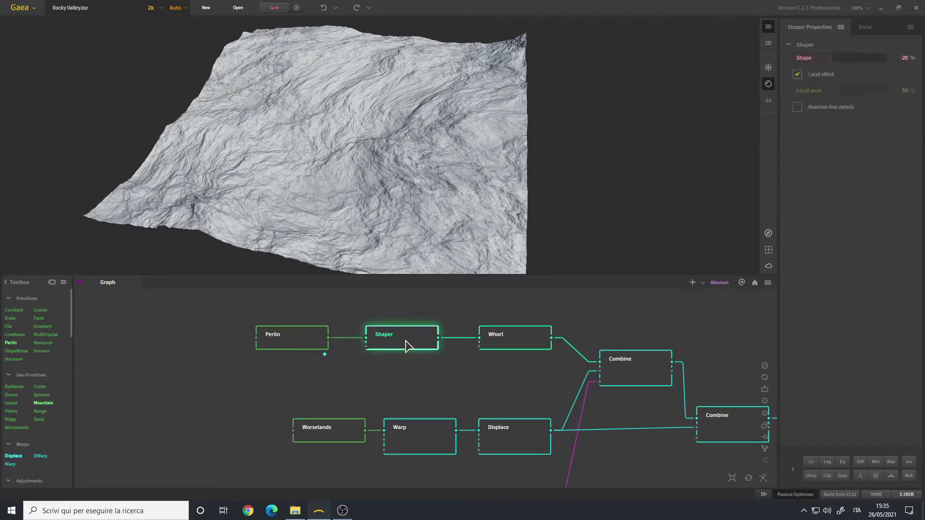
click(799, 76)
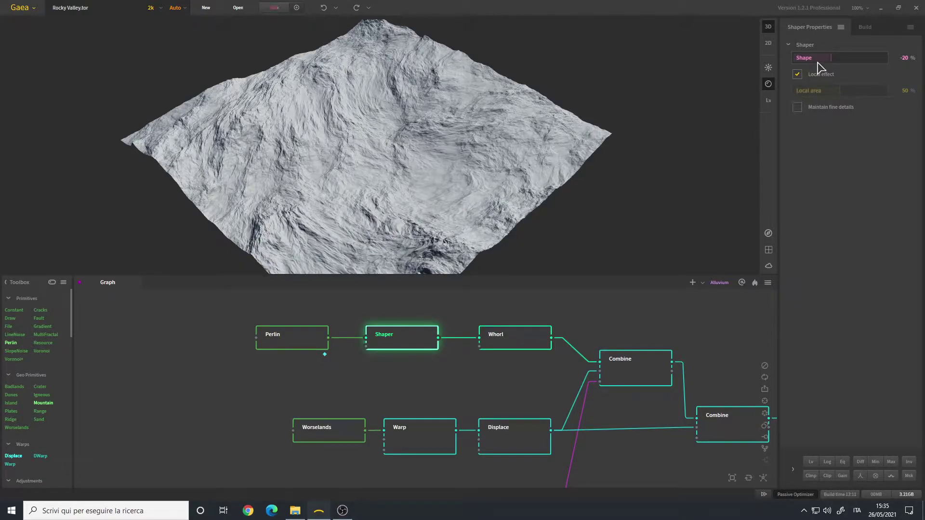
drag(417, 167, 344, 170)
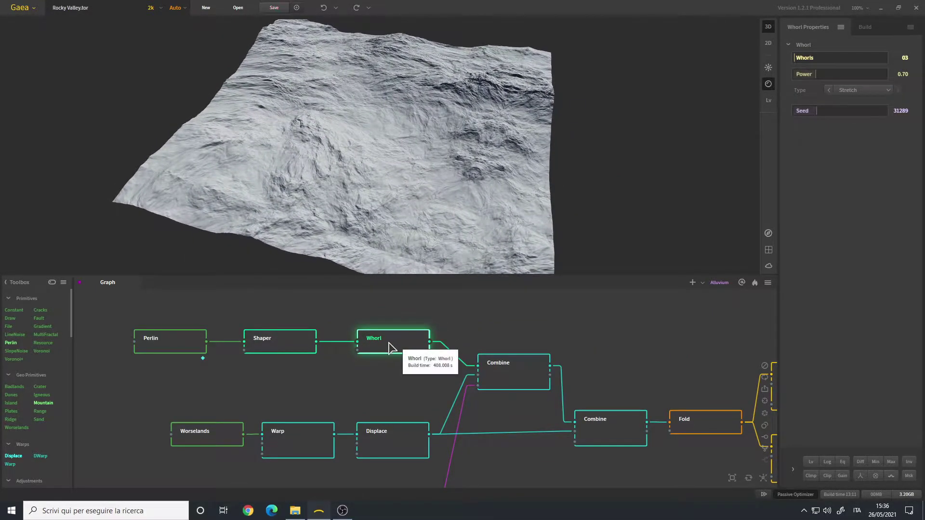
Compare the Whorl node's terrain with the preceding Shaper node's output from several angles.
mouse_move(418, 158)
mouse_down()
mouse_move(404, 157)
mouse_move(392, 174)
mouse_move(392, 163)
mouse_up()
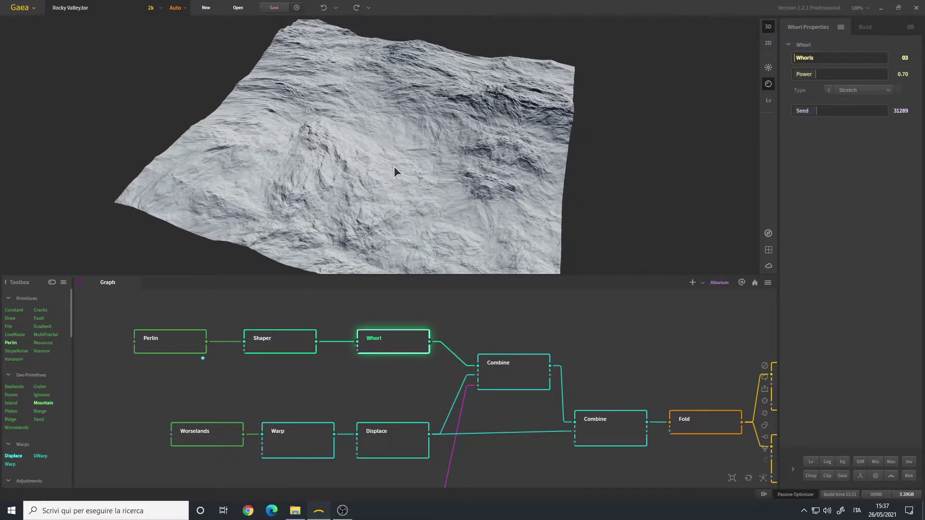
mouse_move(400, 184)
mouse_down()
mouse_move(384, 178)
mouse_move(397, 179)
mouse_up()
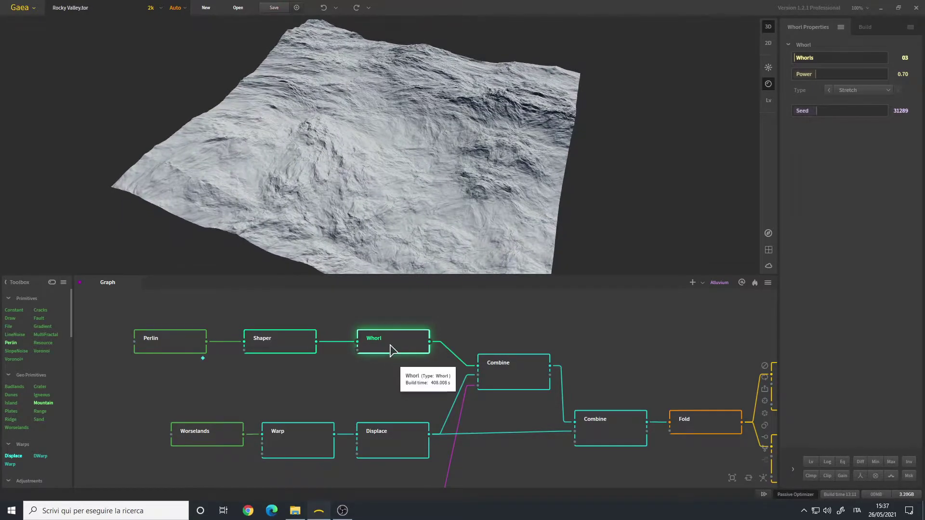
drag(418, 212, 392, 158)
click(290, 345)
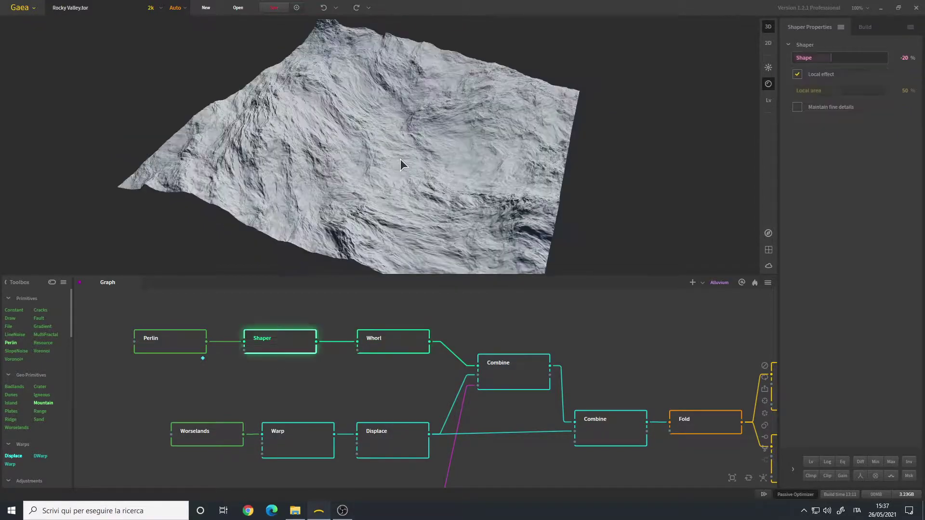
drag(378, 112, 278, 148)
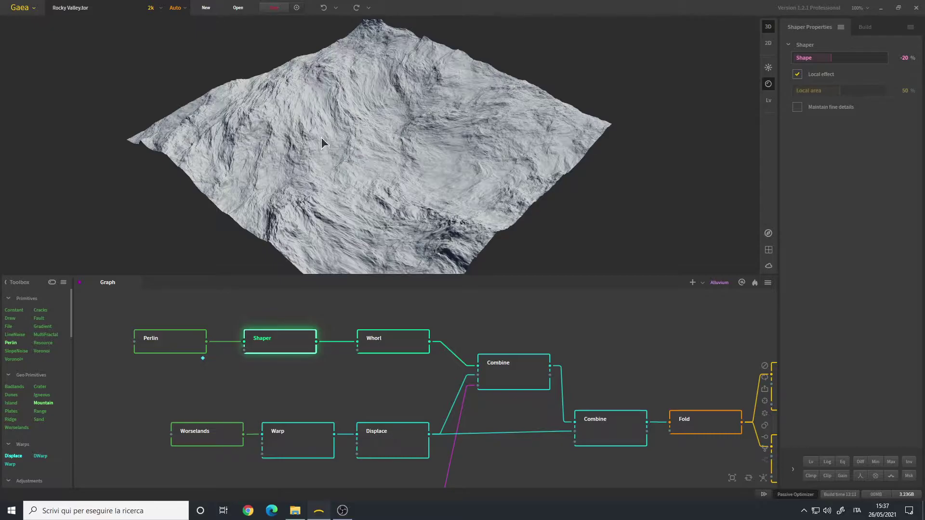
drag(332, 139, 362, 115)
Preview the Whorl node again and examine its stretched terrain along with its whorl count, power, type and seed settings.
click(405, 345)
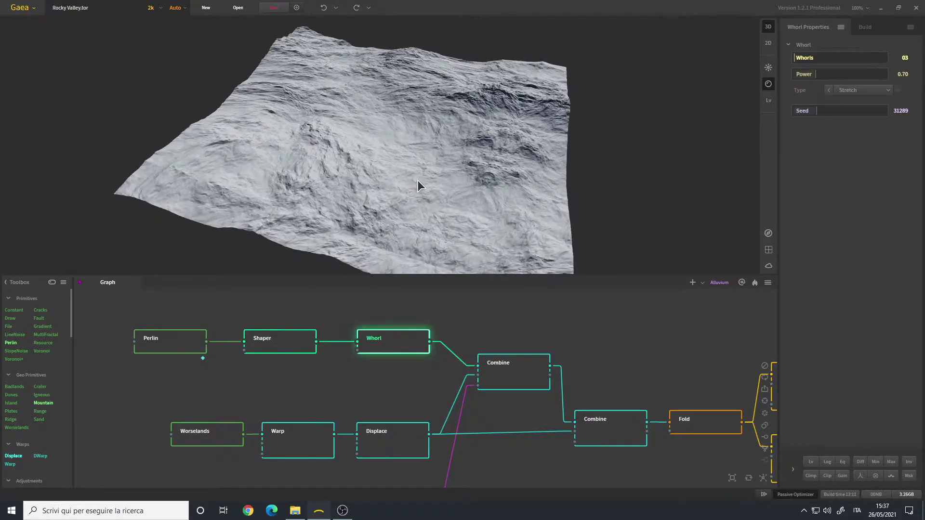
drag(417, 181, 380, 165)
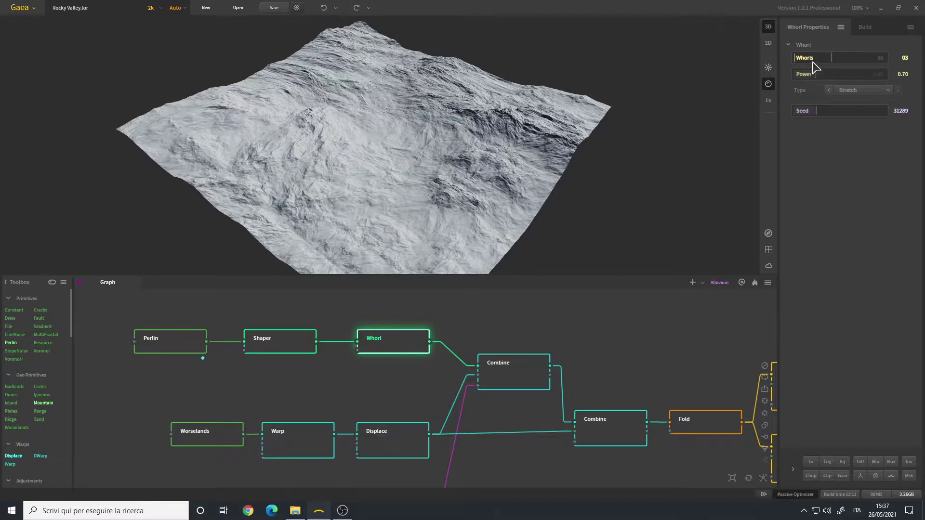
drag(339, 151, 299, 180)
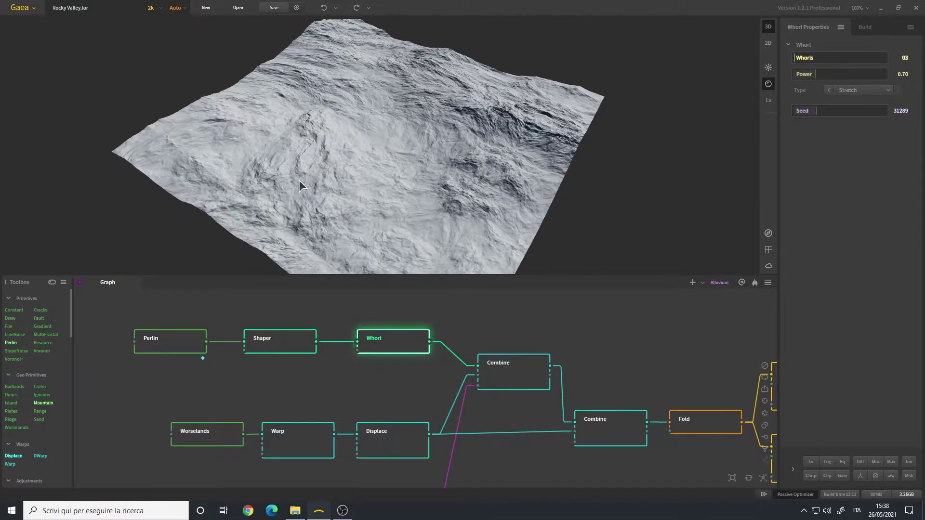
drag(430, 60, 308, 137)
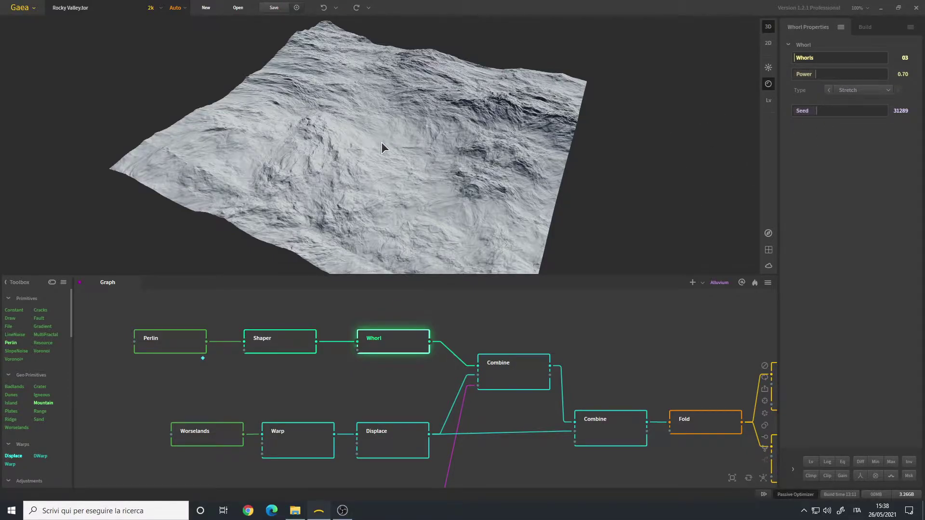
mouse_move(389, 146)
mouse_down()
mouse_move(367, 116)
mouse_move(356, 125)
mouse_move(344, 119)
mouse_move(385, 129)
mouse_up()
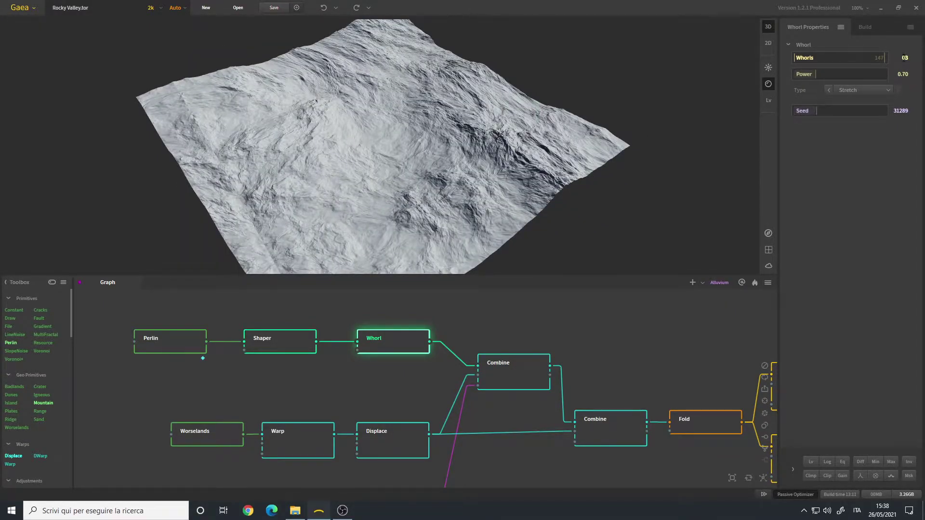
drag(298, 99, 311, 108)
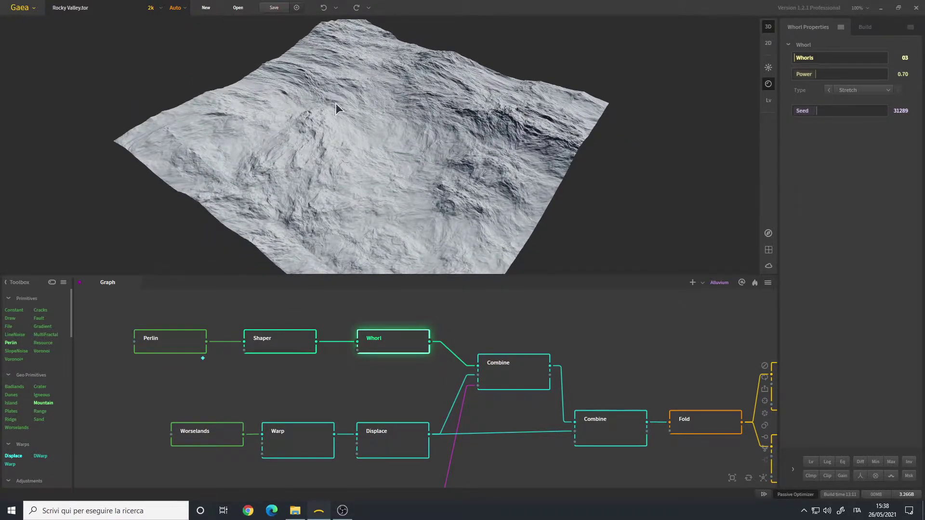
drag(343, 142, 568, 234)
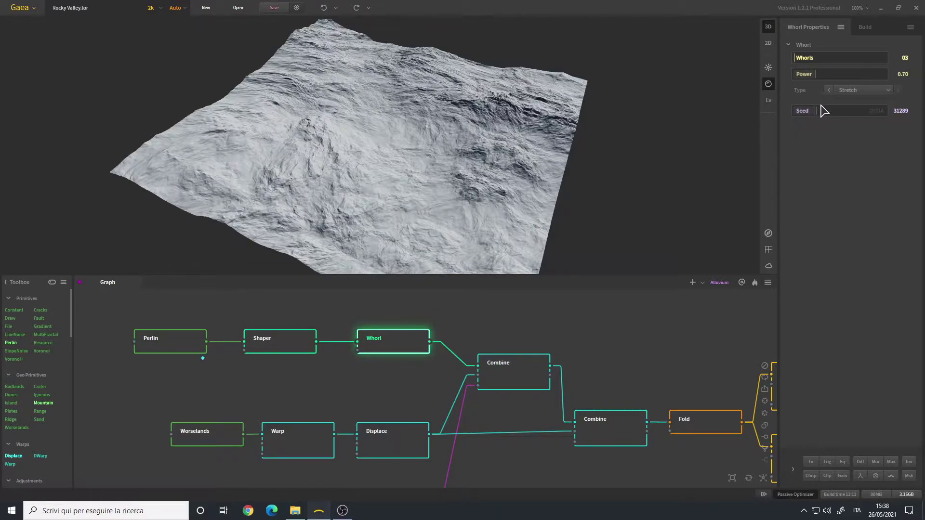
drag(342, 137, 320, 50)
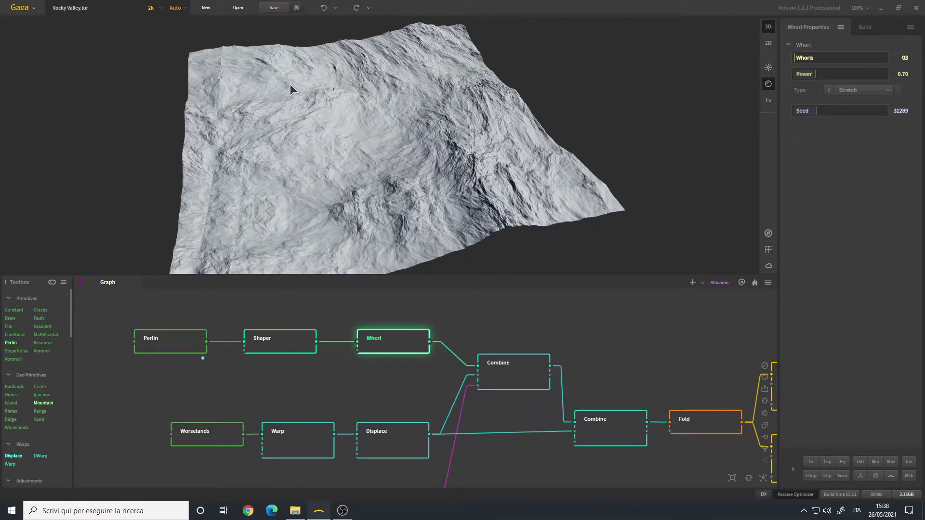
drag(302, 86, 255, 117)
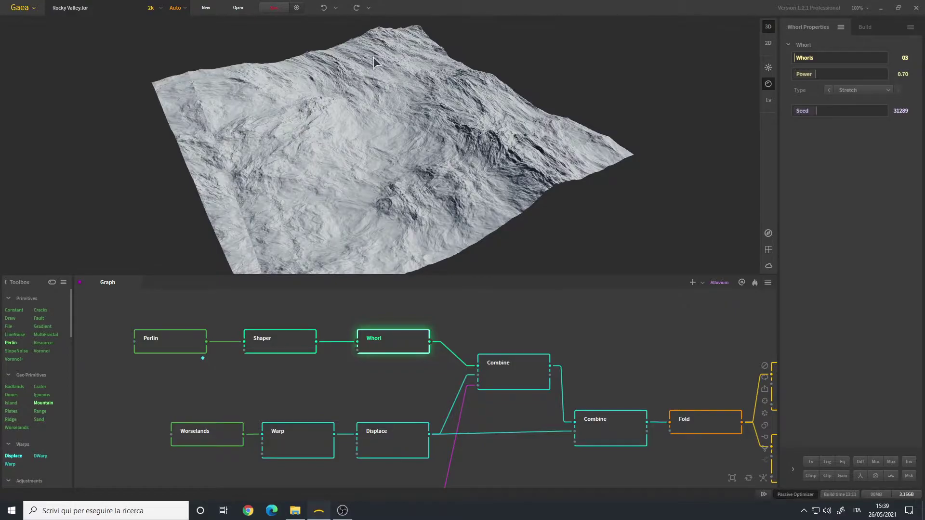
drag(344, 224, 364, 218)
Preview the Worselands node and examine its terrain up close and its settings, including the available Structures options.
drag(393, 376, 380, 355)
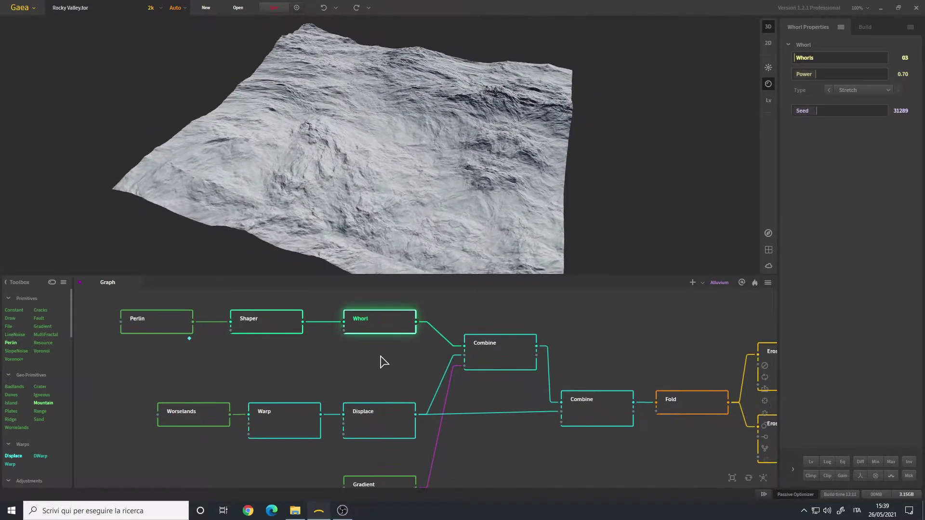
click(192, 419)
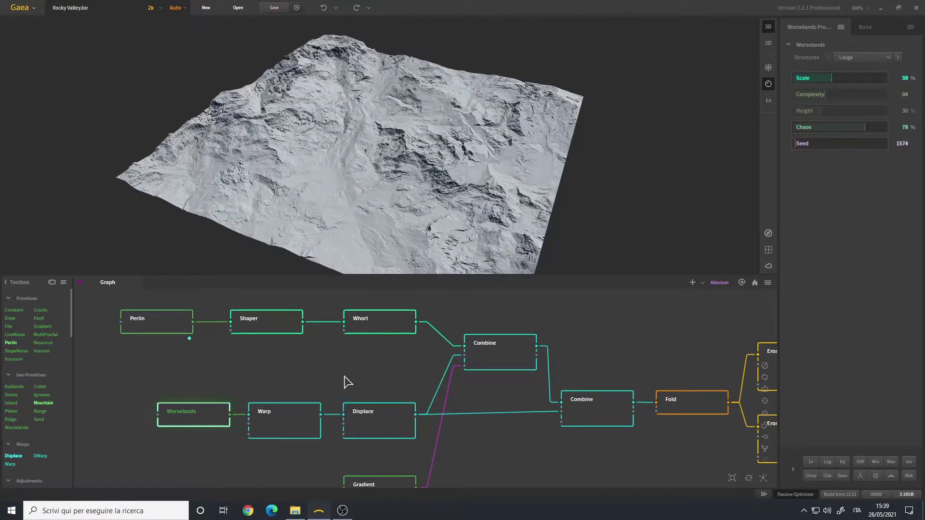
drag(129, 365, 350, 388)
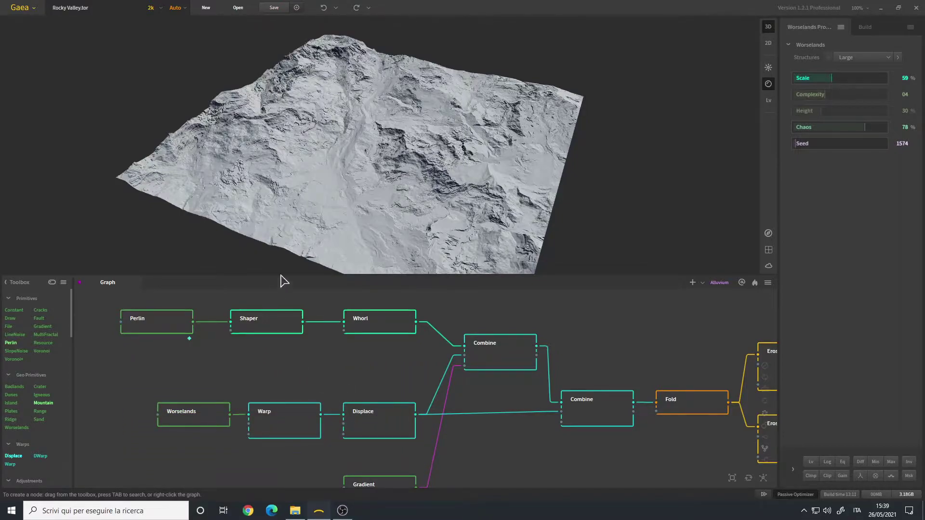
mouse_move(394, 154)
mouse_down()
mouse_move(380, 162)
mouse_move(407, 161)
mouse_move(393, 138)
mouse_move(400, 165)
mouse_up()
scroll(407, 161, up, 5)
scroll(434, 172, down, 5)
scroll(399, 166, down, 3)
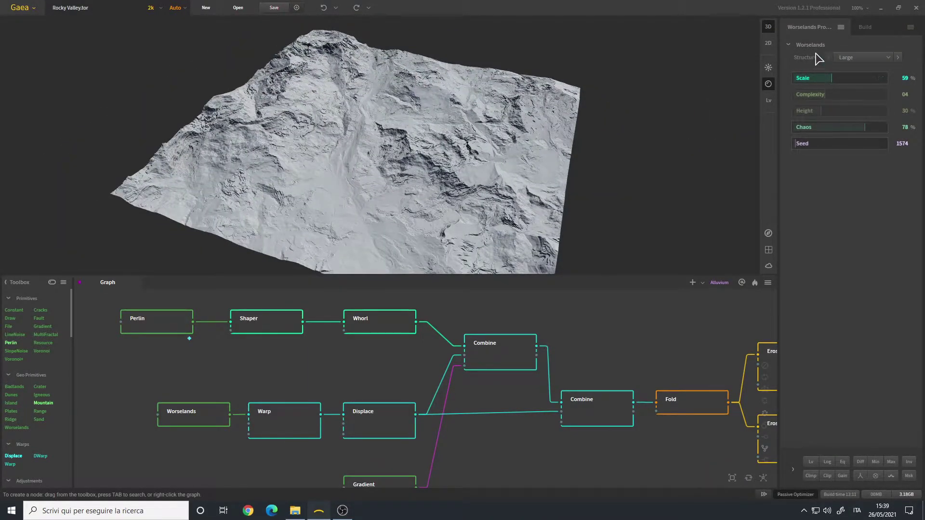
scroll(417, 140, up, 6)
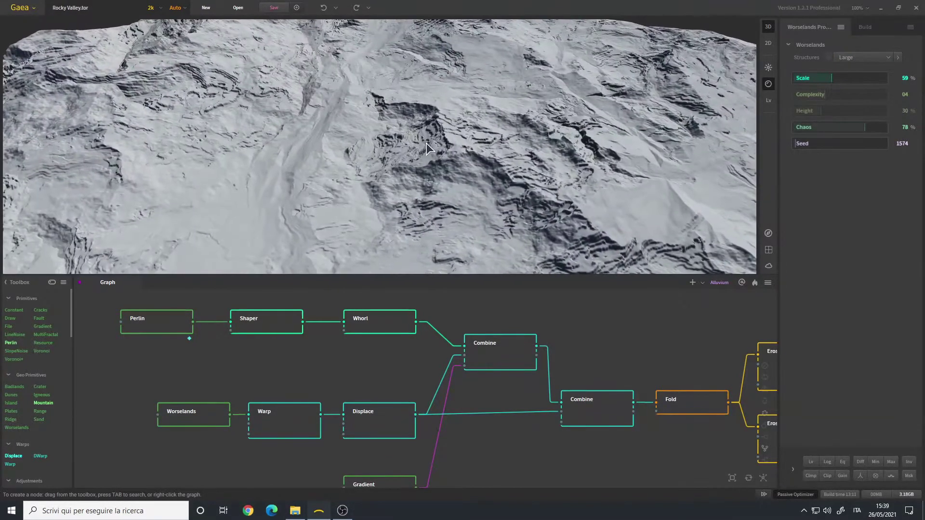
scroll(426, 143, down, 6)
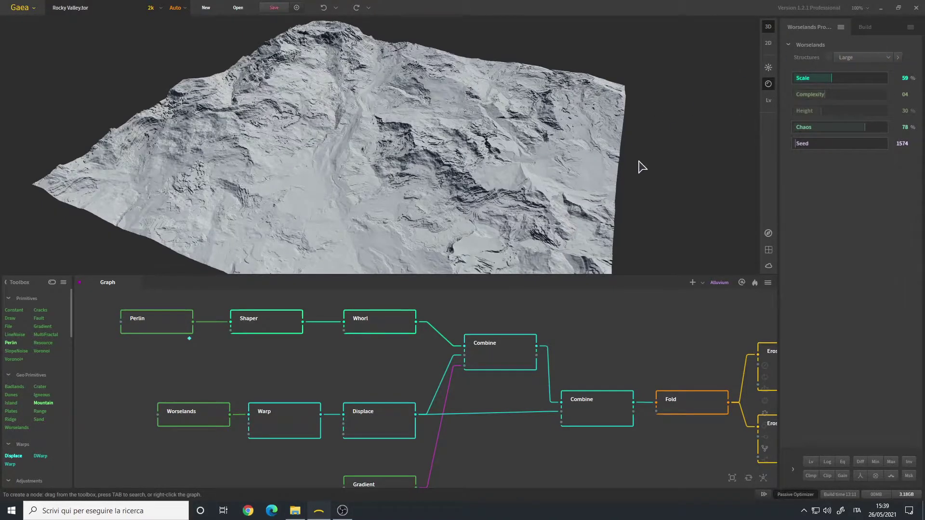
mouse_move(361, 149)
mouse_down()
mouse_move(285, 202)
mouse_move(346, 139)
mouse_move(354, 145)
mouse_up()
click(866, 58)
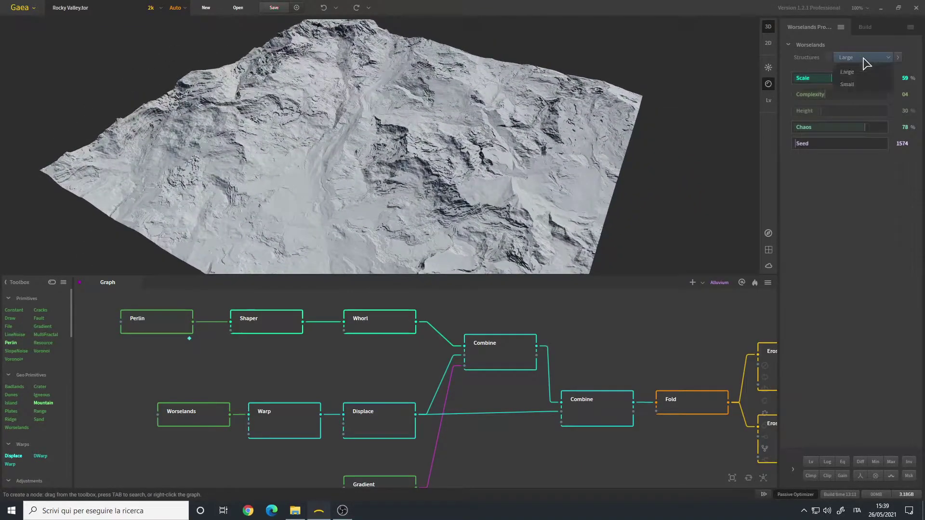
click(855, 85)
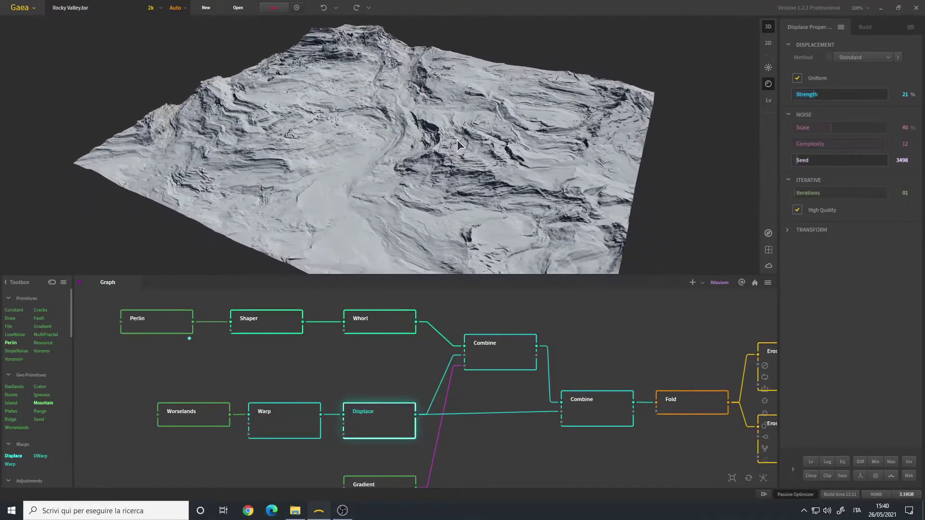
Examine the Displace node's terrain and settings and compare them with the Combine node that follows Whorl, viewing the combined terrain from several angles.
drag(457, 140, 459, 146)
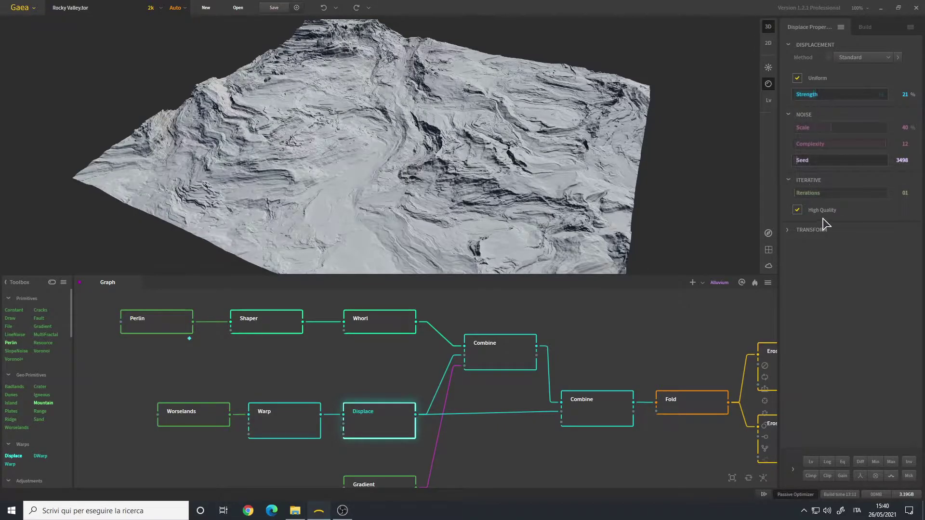
middle_drag(493, 362, 412, 345)
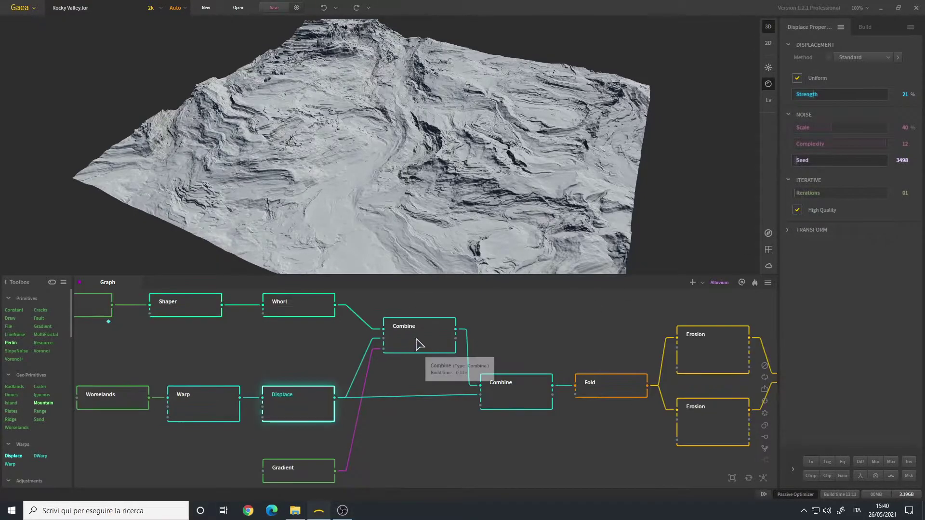
click(417, 345)
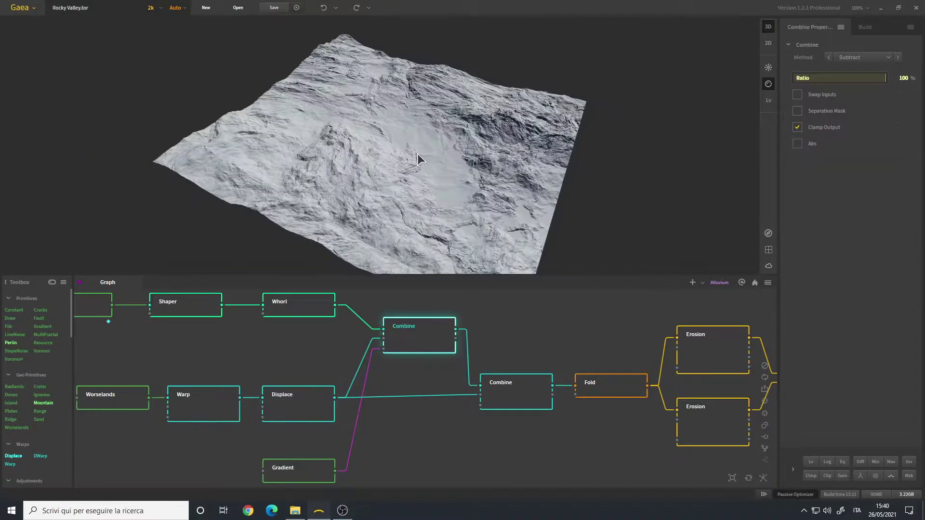
drag(419, 155, 386, 149)
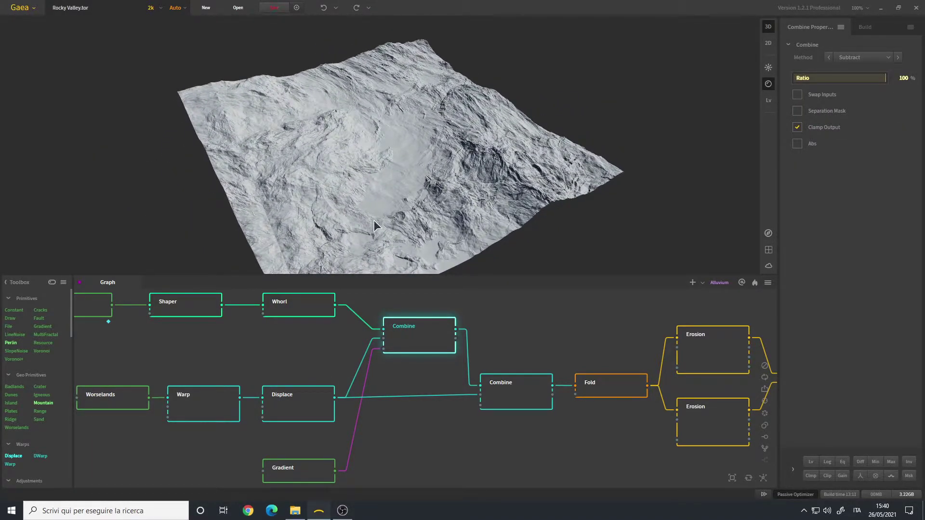
drag(378, 181, 362, 80)
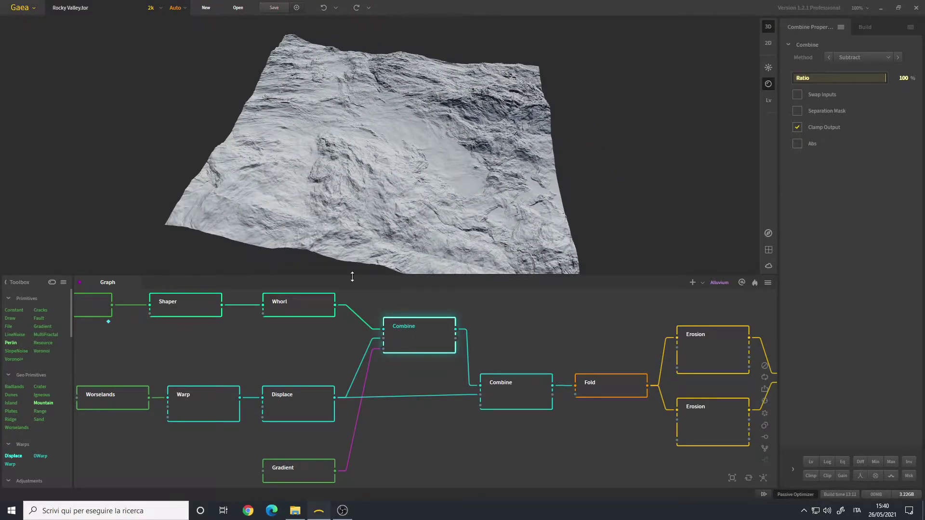
Preview the Gradient node feeding the first Combine, review its type, scale and edge settings, and compare it with that Combine's terrain.
click(305, 482)
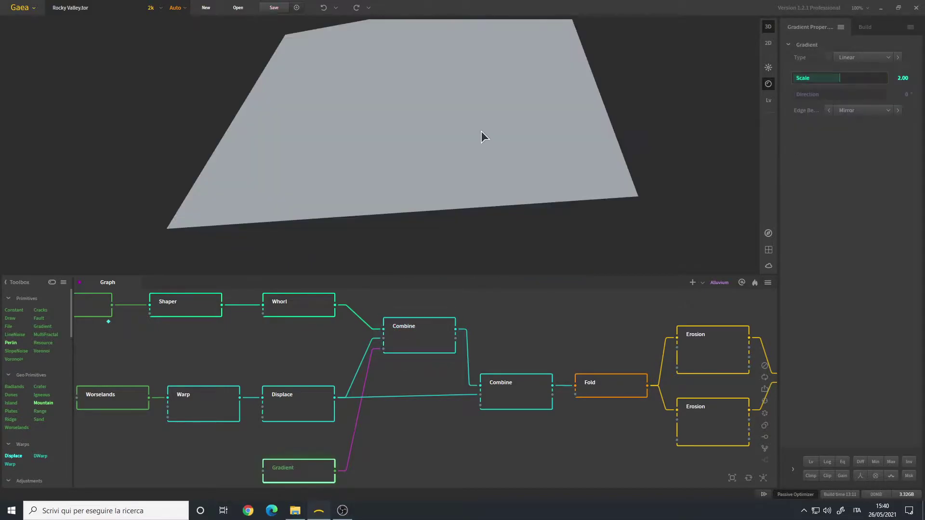
drag(482, 138, 484, 155)
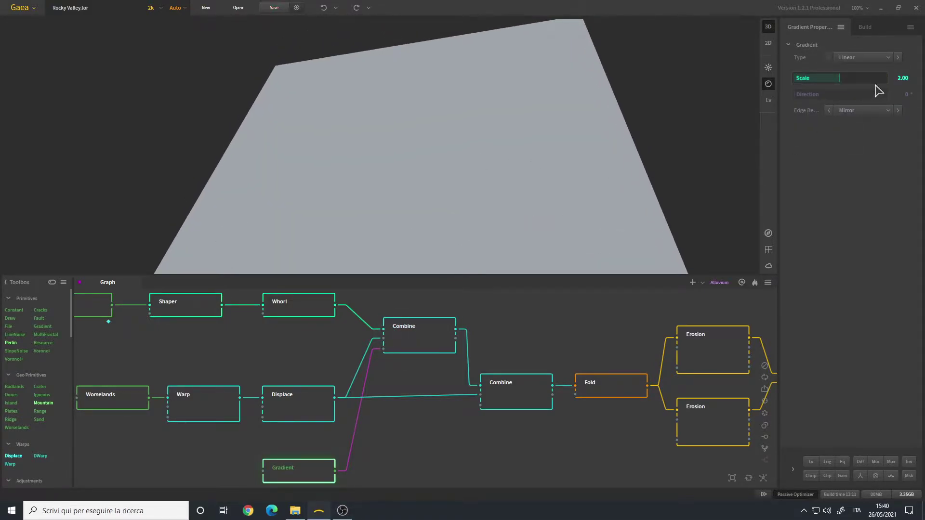
drag(463, 159, 467, 157)
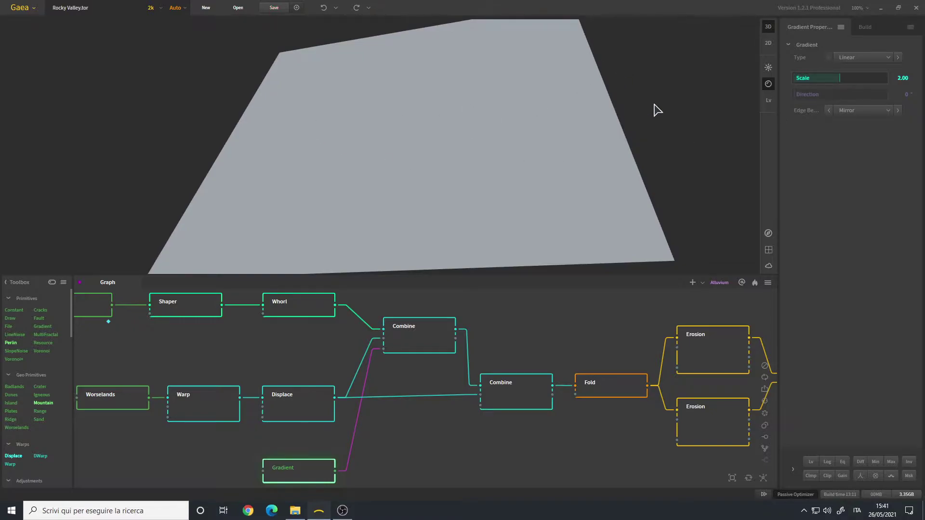
click(426, 319)
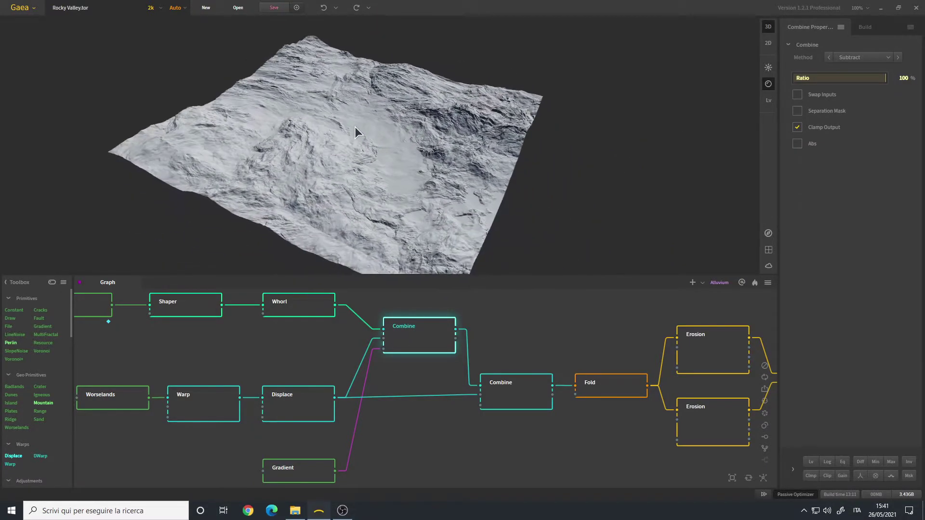
Preview the second Combine node, before Fold, and examine its blended terrain along with its method and ratio settings.
click(509, 399)
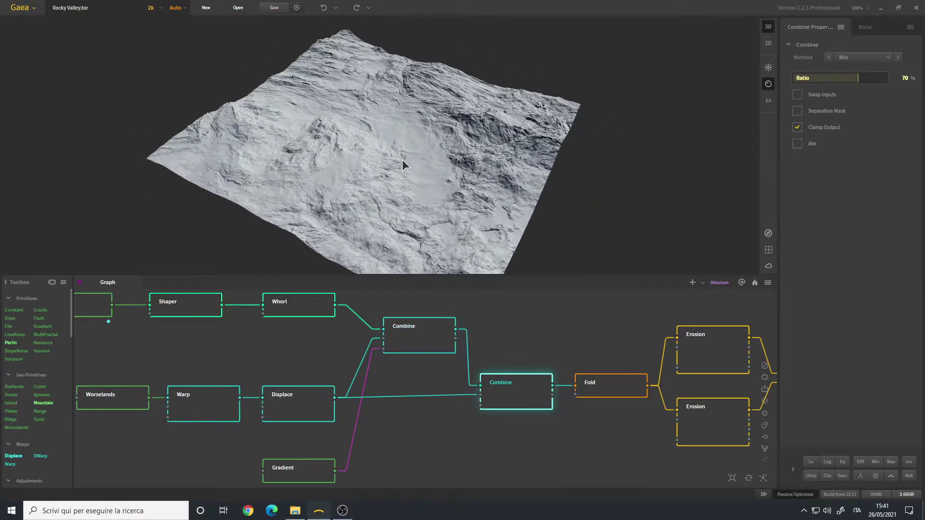
drag(402, 158, 388, 150)
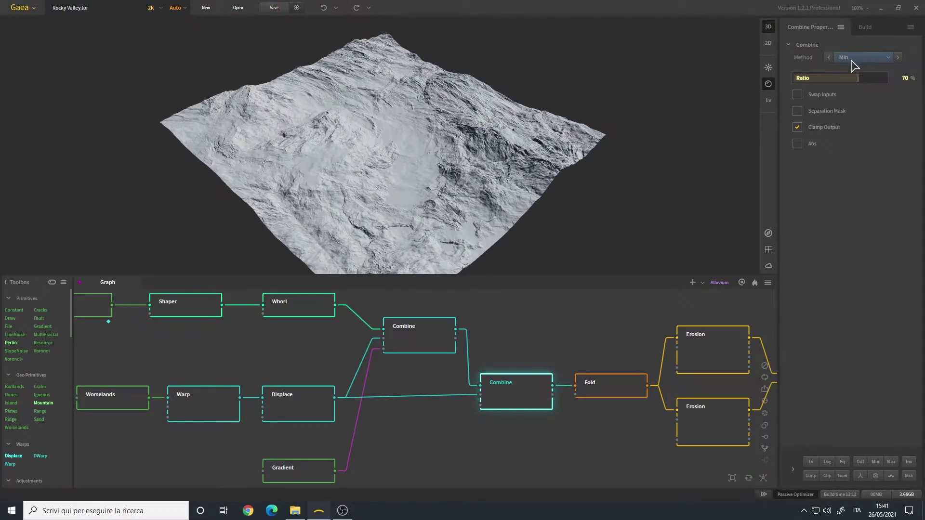
drag(407, 118, 426, 143)
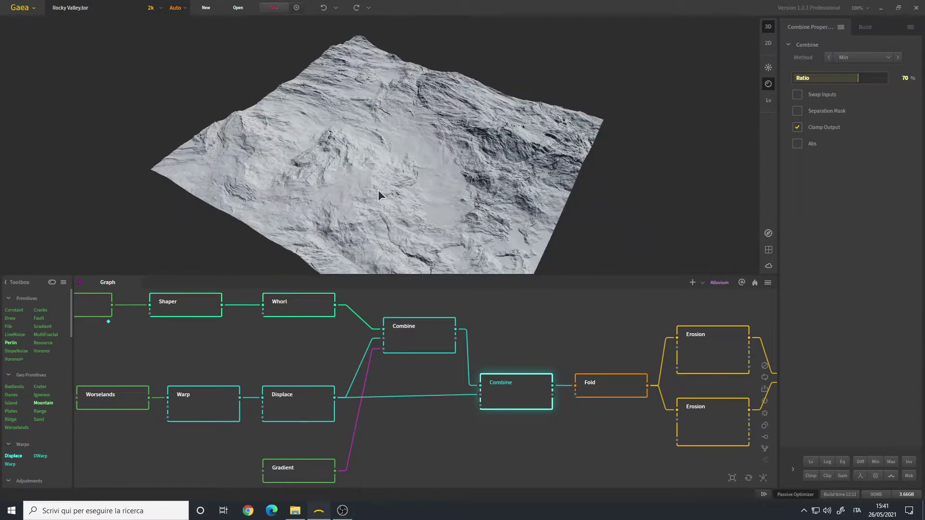
scroll(241, 158, up, 3)
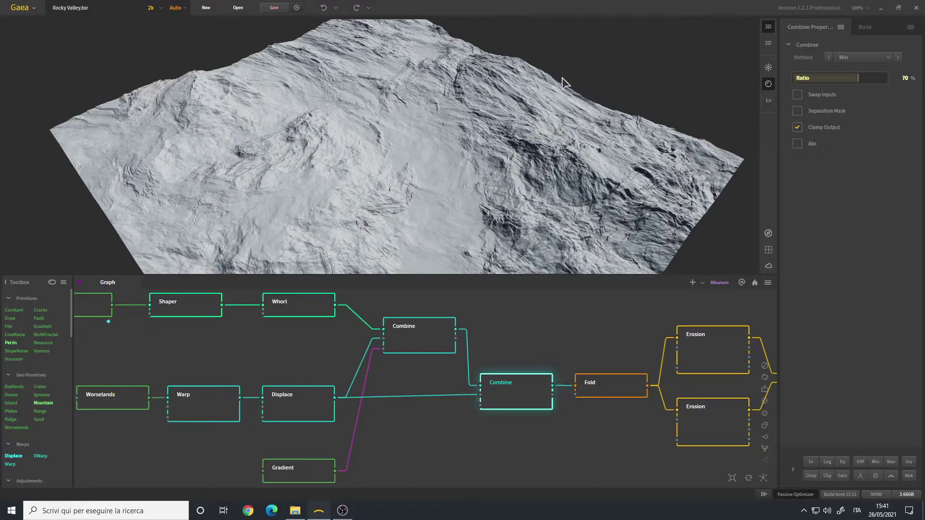
scroll(495, 145, down, 4)
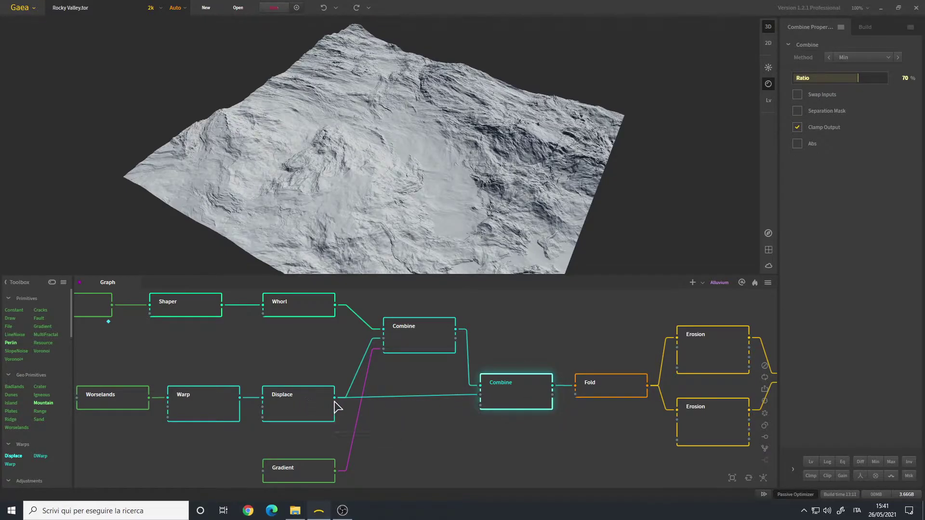
drag(98, 344, 251, 359)
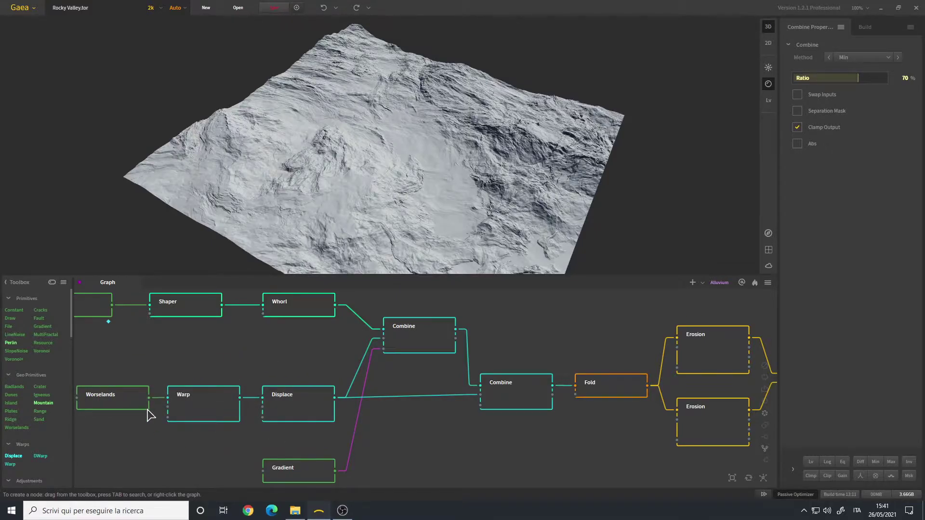
Preview the Fold node and examine the folded rock detail in its terrain up close from different angles.
middle_drag(552, 421, 298, 419)
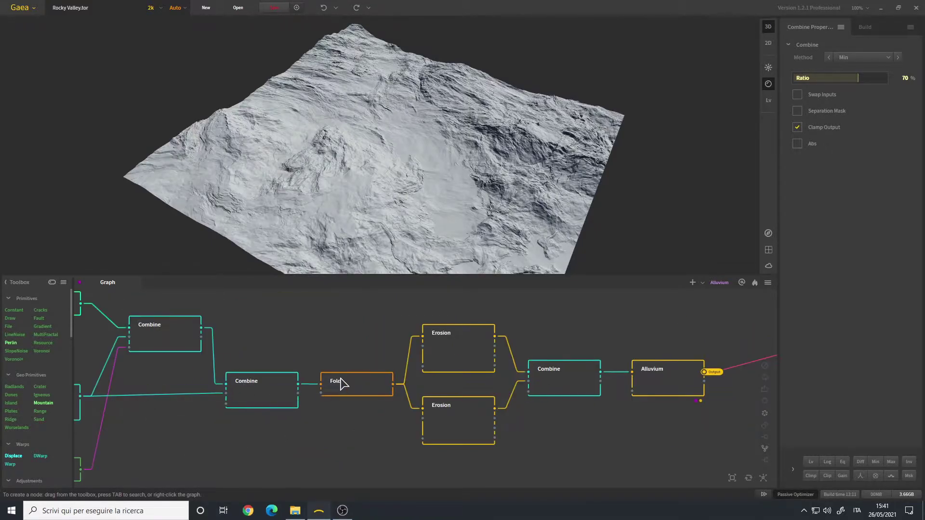
click(357, 387)
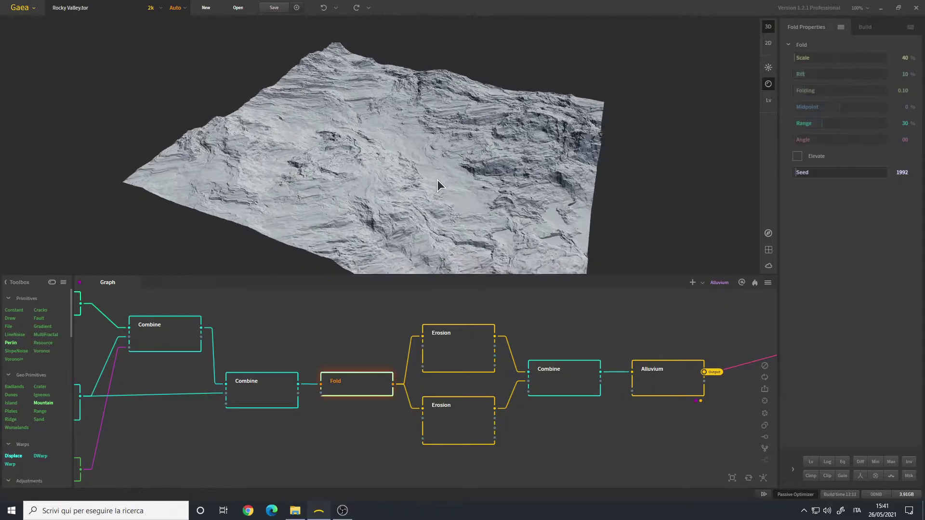
drag(444, 191, 425, 164)
scroll(400, 134, up, 3)
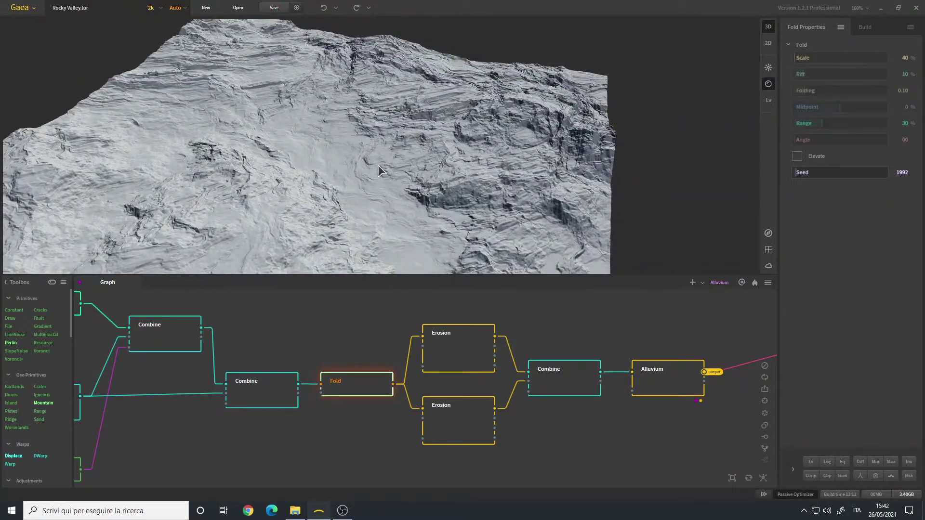
drag(366, 165, 276, 64)
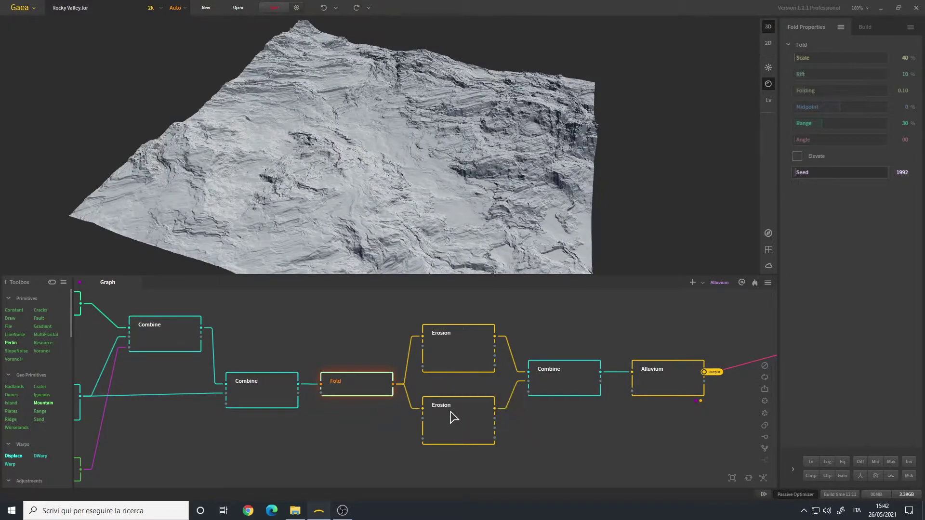
Preview the upper Erosion node and examine its settings, its available presets such as Slope Bias 85, and the eroded terrain up close.
click(454, 365)
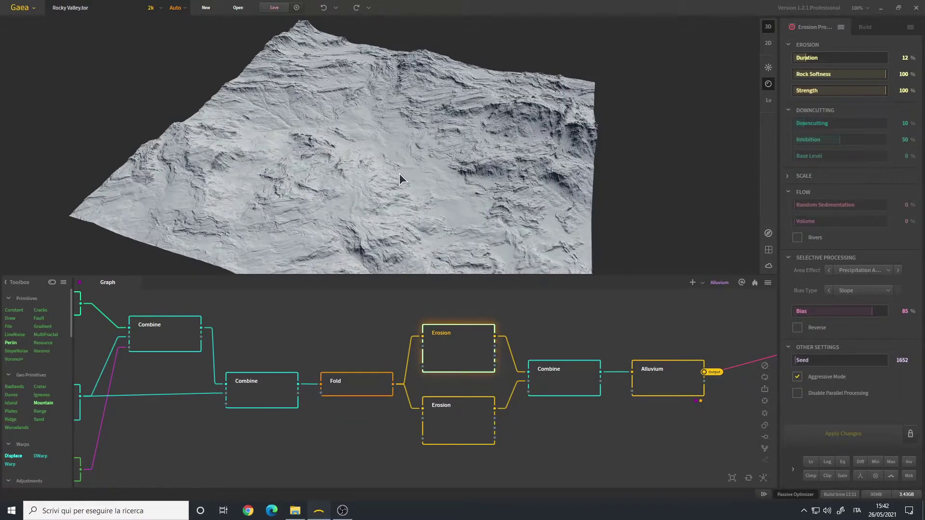
click(841, 28)
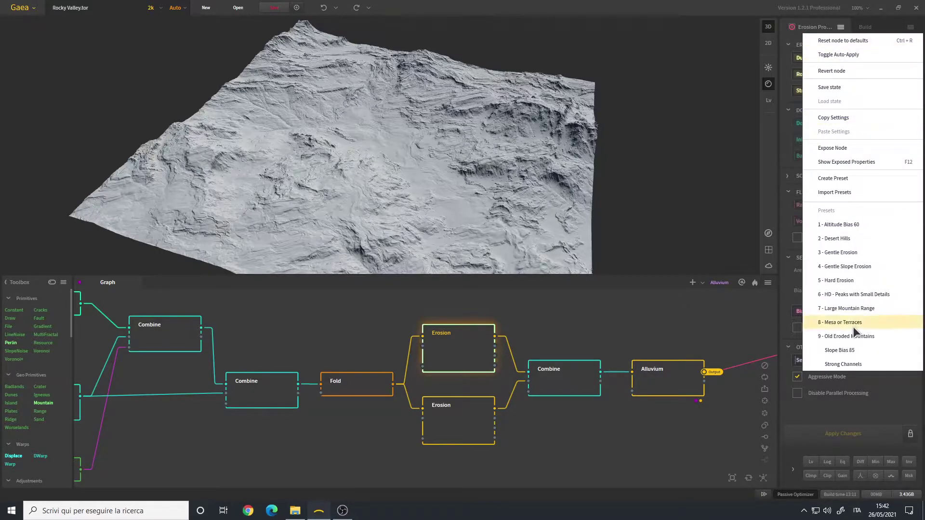
click(864, 351)
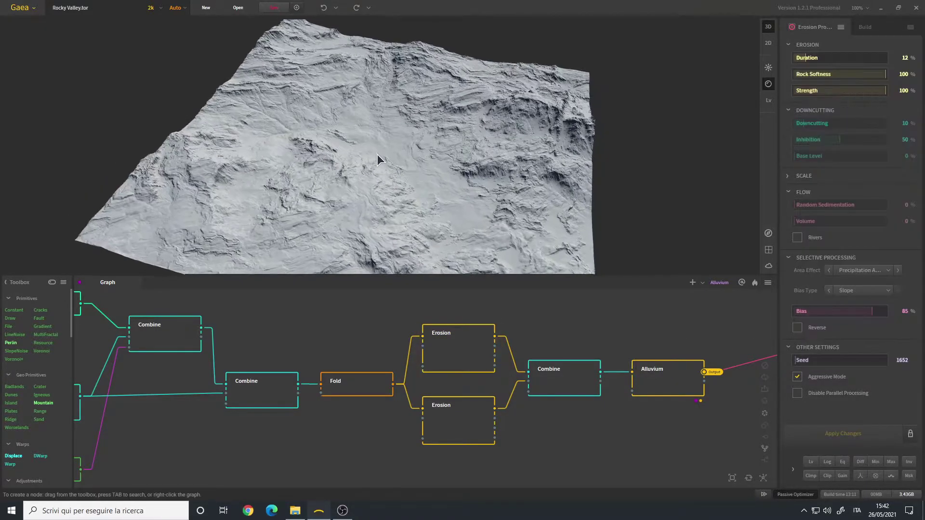
scroll(379, 146, up, 8)
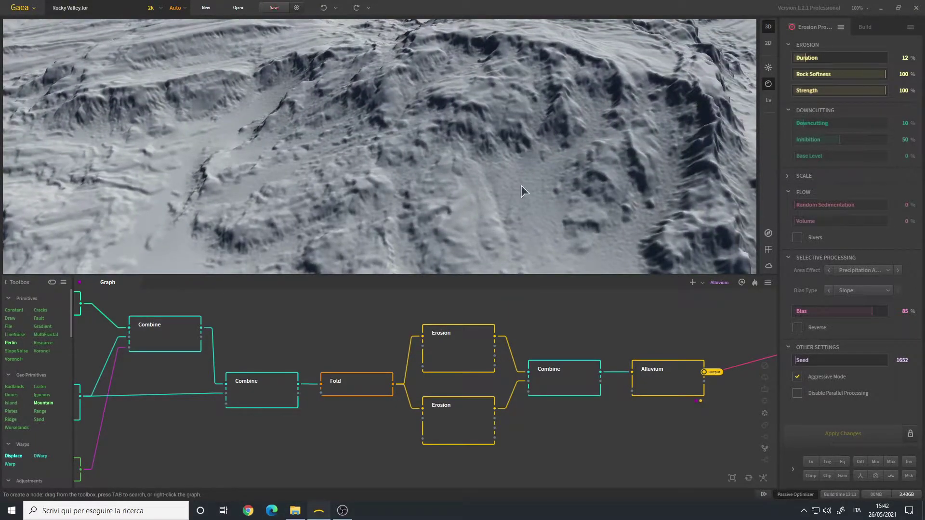
drag(520, 166, 446, 168)
middle_drag(359, 150, 431, 151)
drag(432, 152, 480, 179)
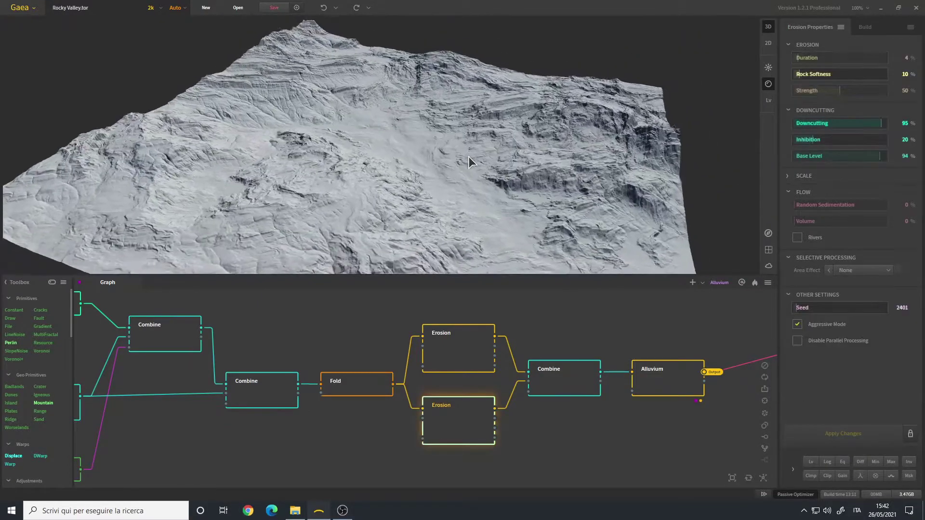
Preview the lower Erosion node and examine its downcutting settings, its preset list and the channels carved in its slopes.
drag(470, 160, 470, 165)
click(840, 27)
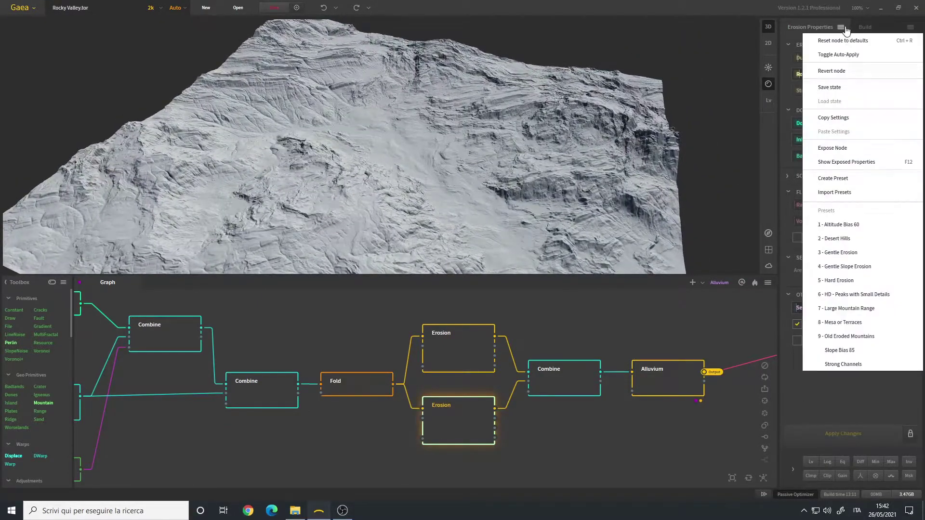
click(498, 192)
scroll(439, 139, up, 2)
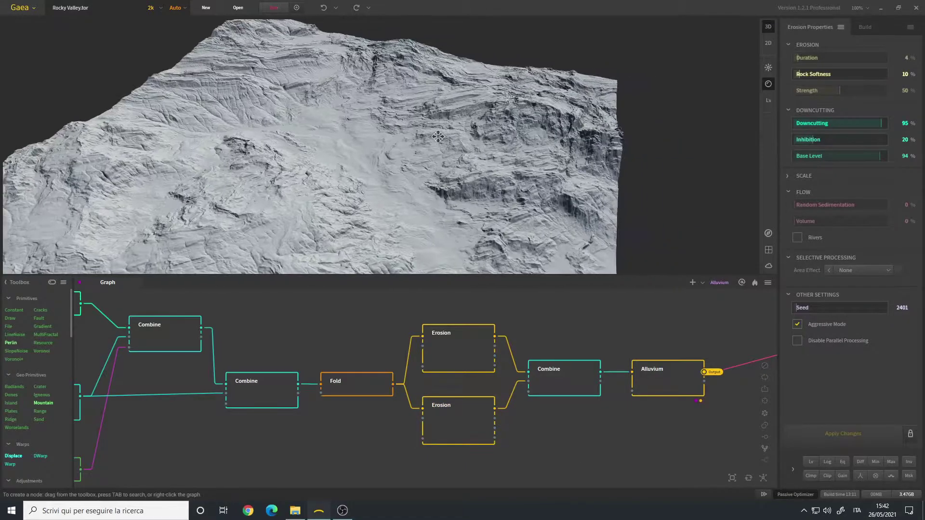
drag(439, 139, 288, 166)
scroll(392, 157, up, 3)
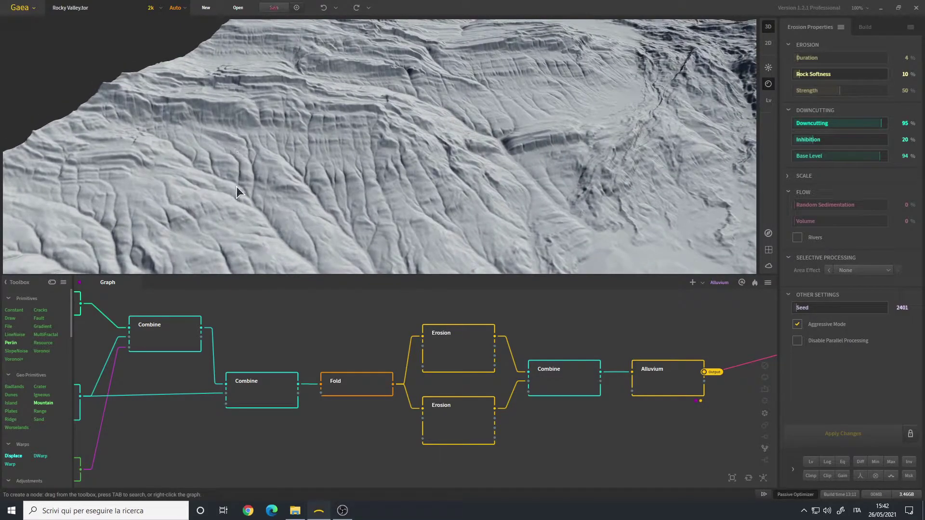
drag(332, 201, 335, 91)
drag(447, 193, 418, 162)
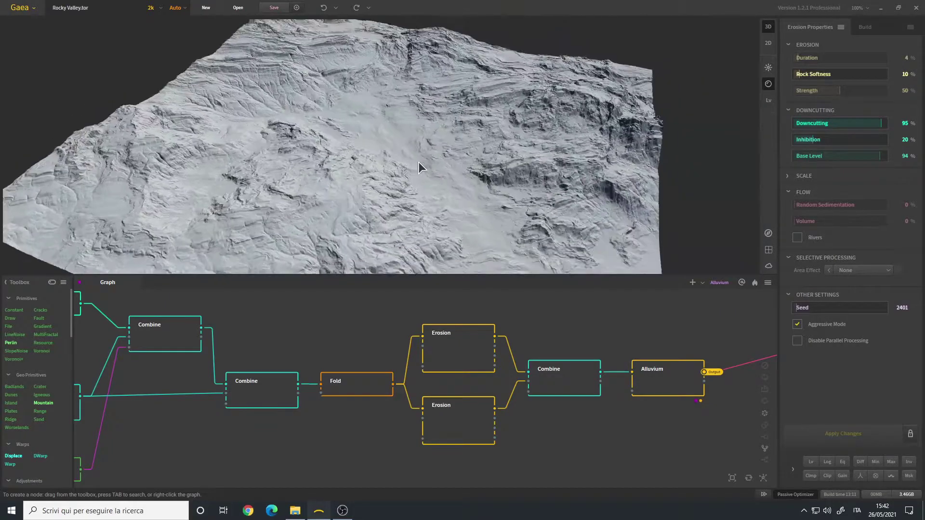
Preview the Combine node merging both Erosion branches and examine its terrain, its ratio and the available combine methods.
click(563, 387)
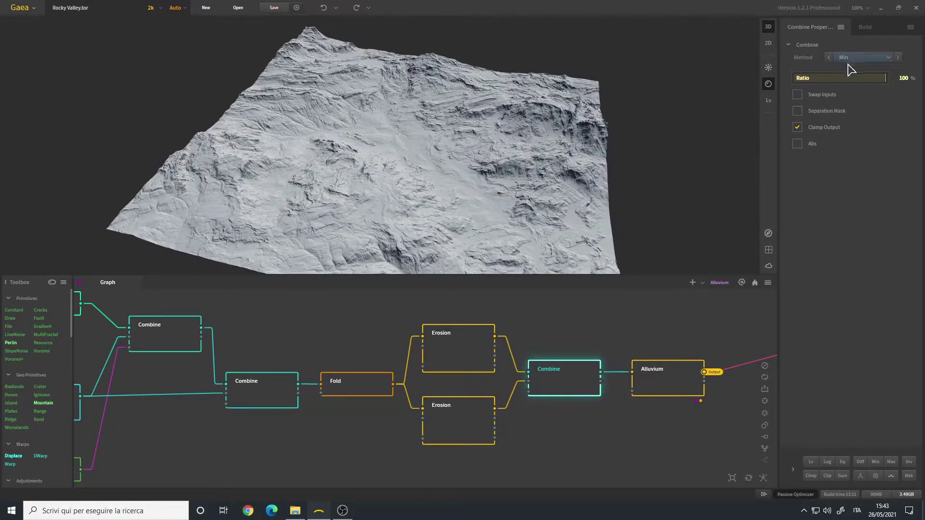
middle_drag(440, 155, 426, 157)
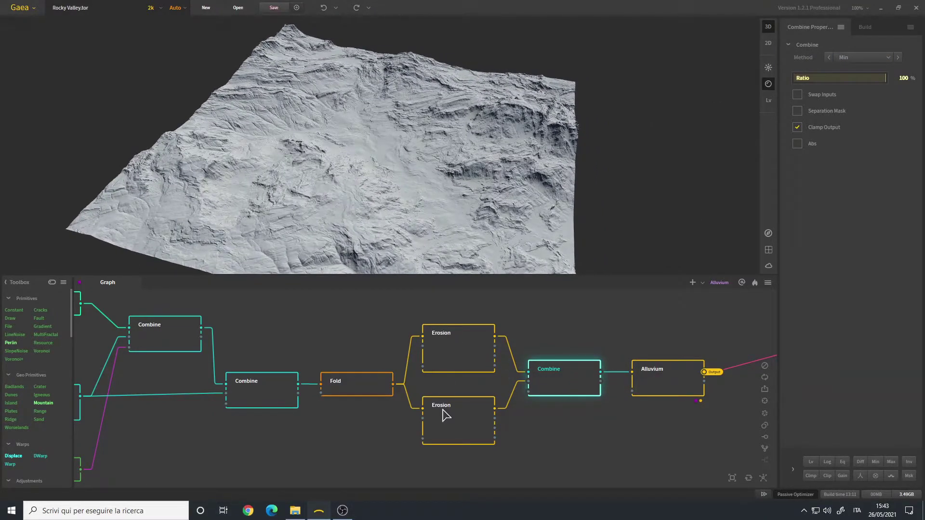
click(879, 58)
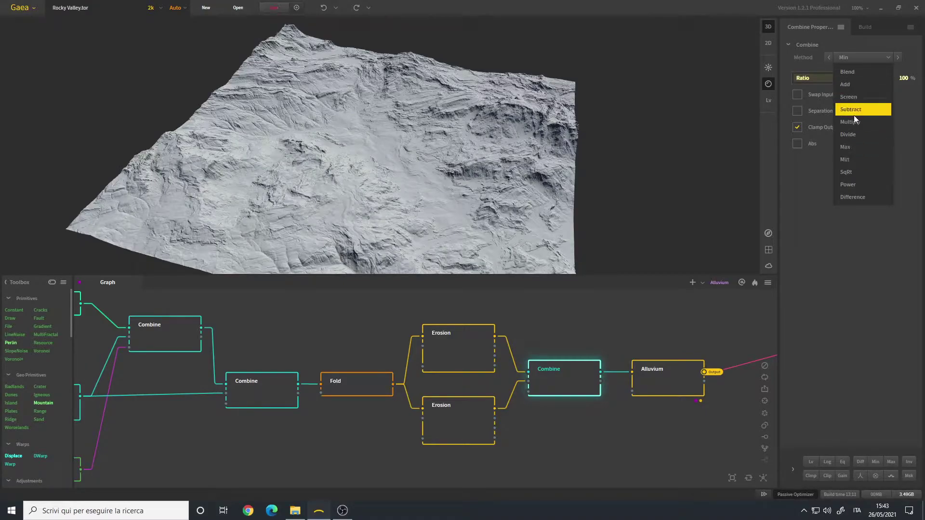
click(840, 253)
drag(371, 155, 445, 217)
click(867, 58)
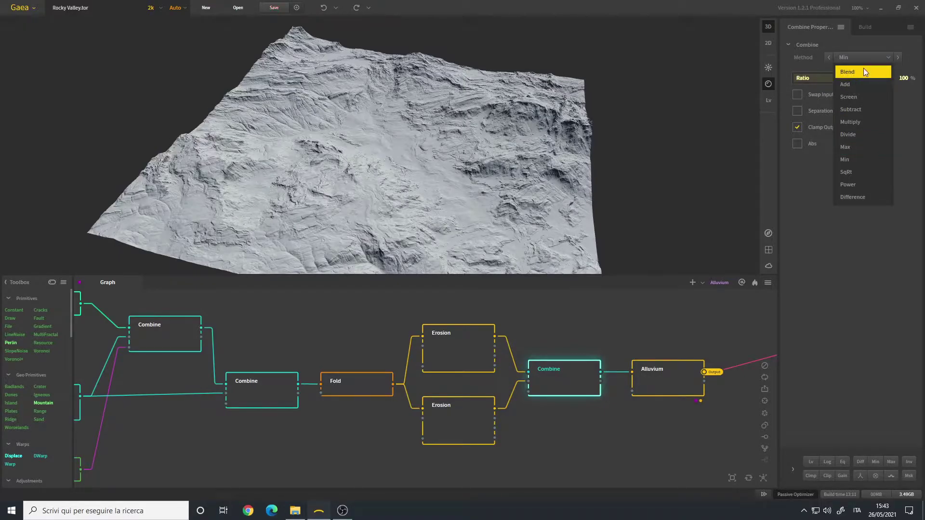
click(810, 184)
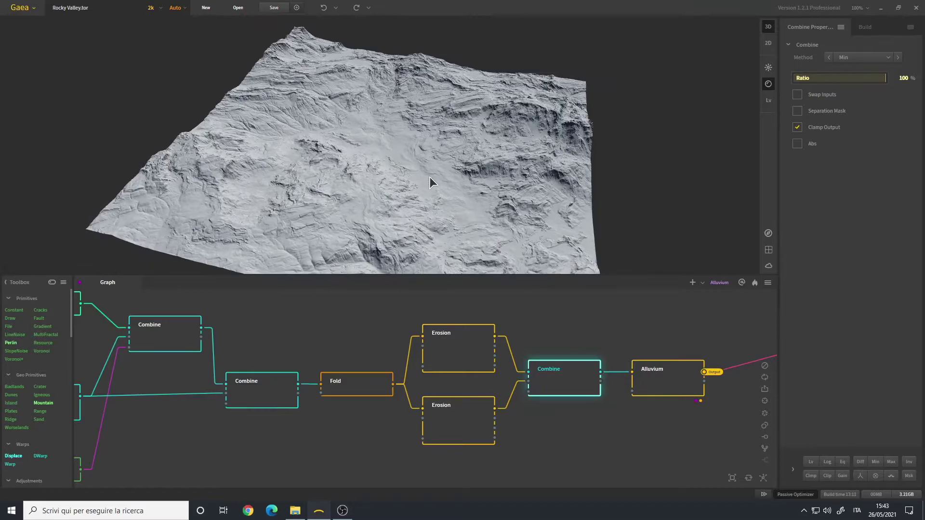
middle_drag(429, 177, 427, 175)
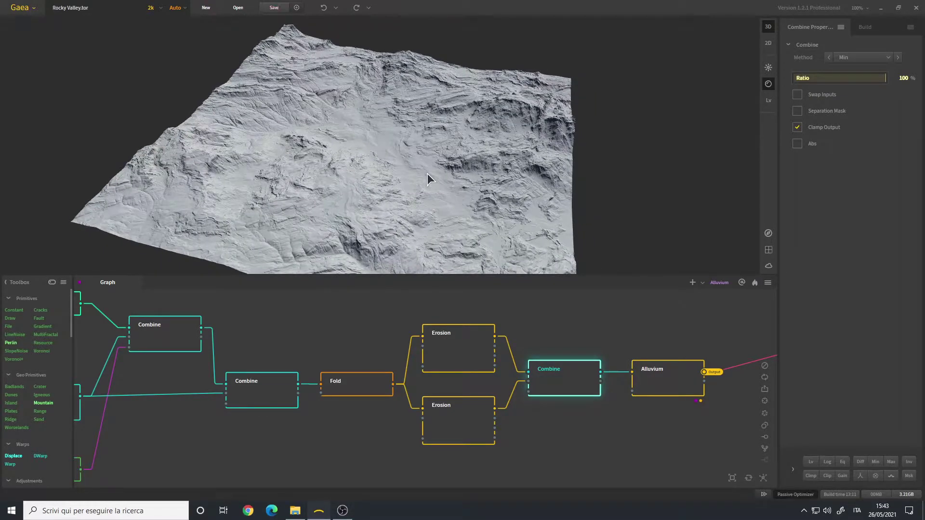
scroll(378, 152, down, 1)
middle_drag(594, 378, 413, 365)
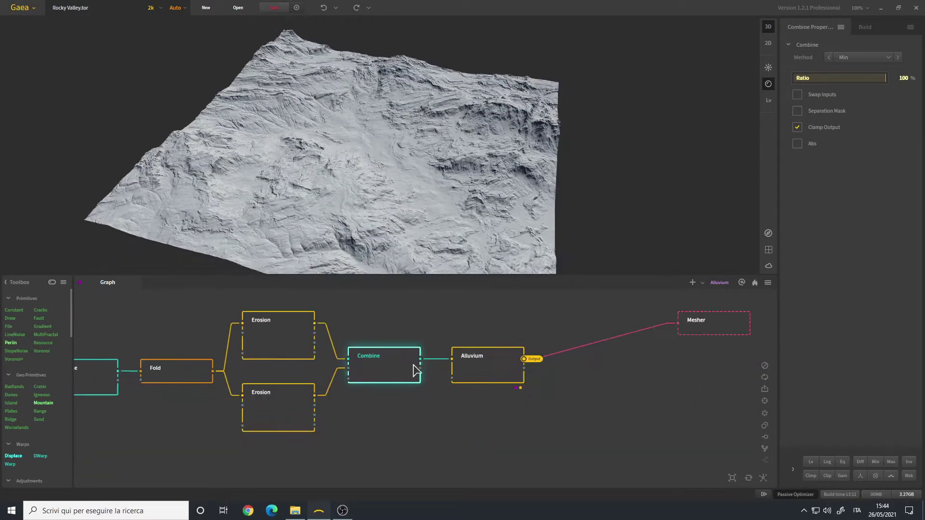
Preview the Alluvium node and examine its mode, amount and settling settings and the sediment on its terrain.
click(495, 373)
scroll(404, 152, up, 5)
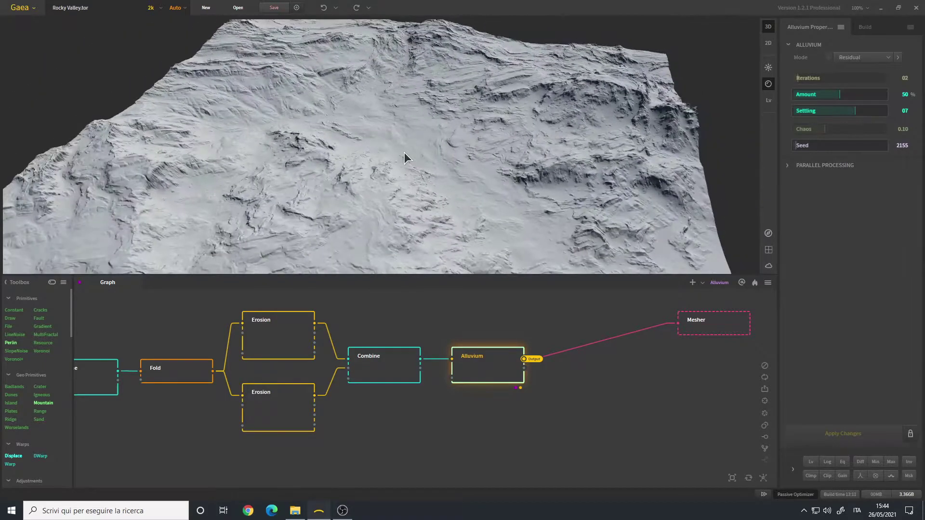
drag(451, 169, 475, 150)
scroll(463, 148, up, 5)
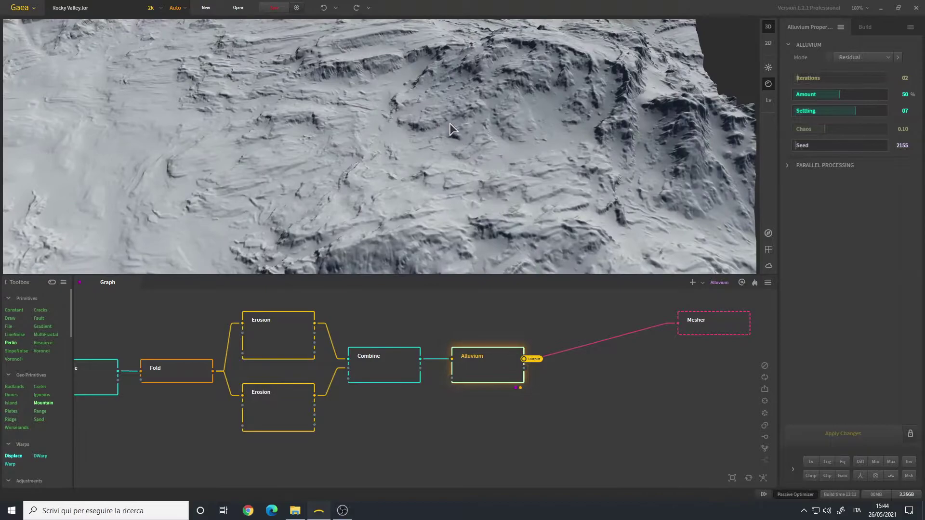
mouse_move(455, 149)
mouse_down()
mouse_move(501, 128)
mouse_move(497, 138)
mouse_move(472, 140)
mouse_move(464, 164)
mouse_up()
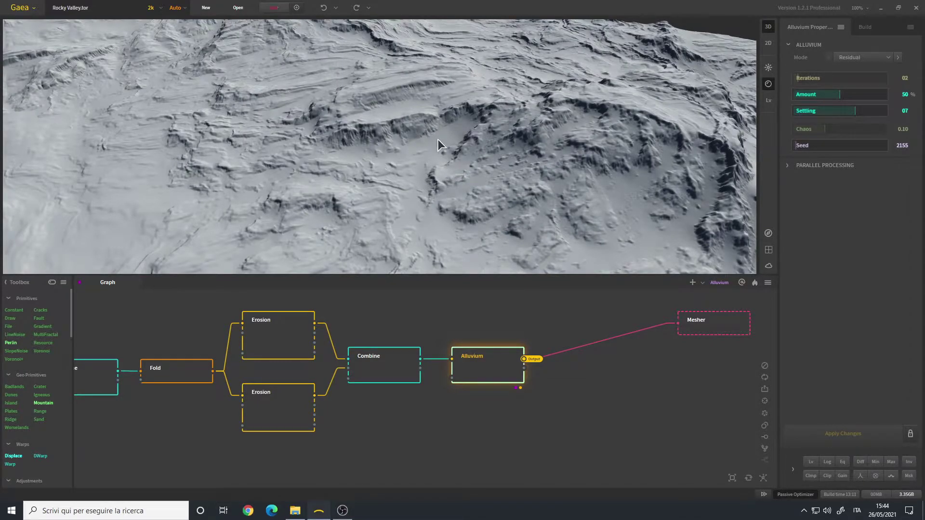
mouse_move(403, 158)
mouse_down()
mouse_move(373, 192)
mouse_move(405, 159)
mouse_up()
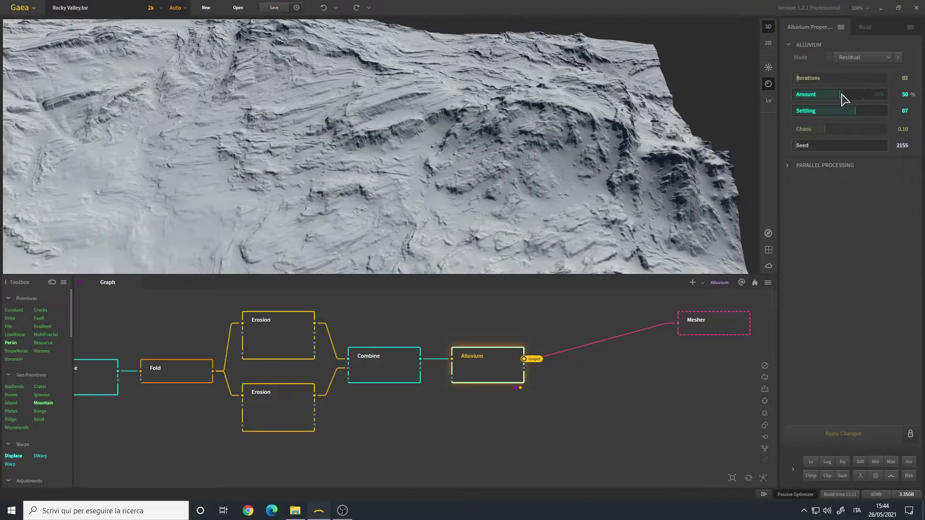
scroll(465, 152, up, 5)
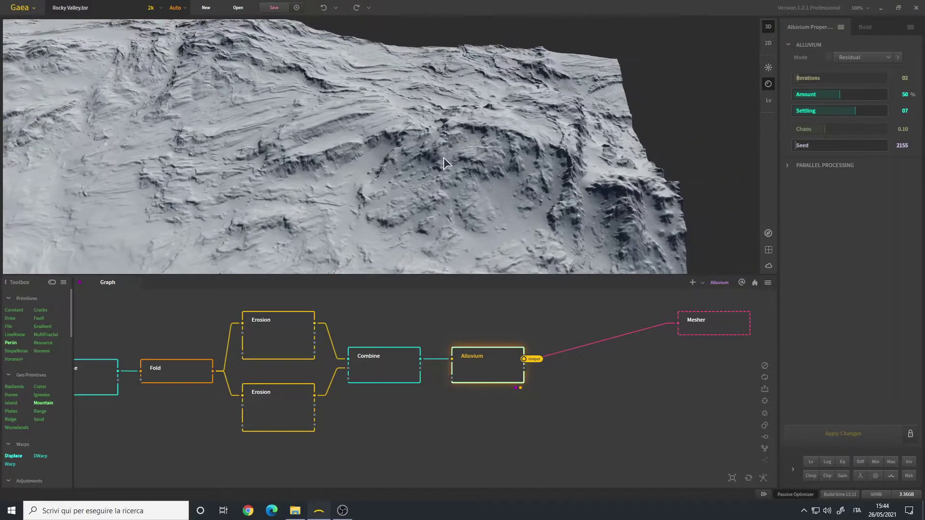
scroll(449, 174, down, 5)
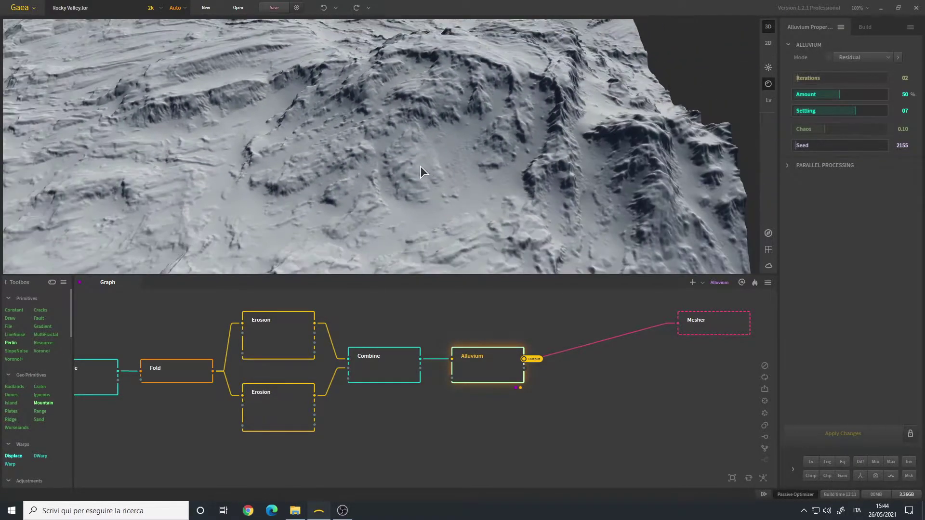
Examine the Alluvium deposits at the foot of the steep rock faces up close from different angles.
middle_drag(250, 139, 564, 64)
middle_drag(446, 123, 370, 174)
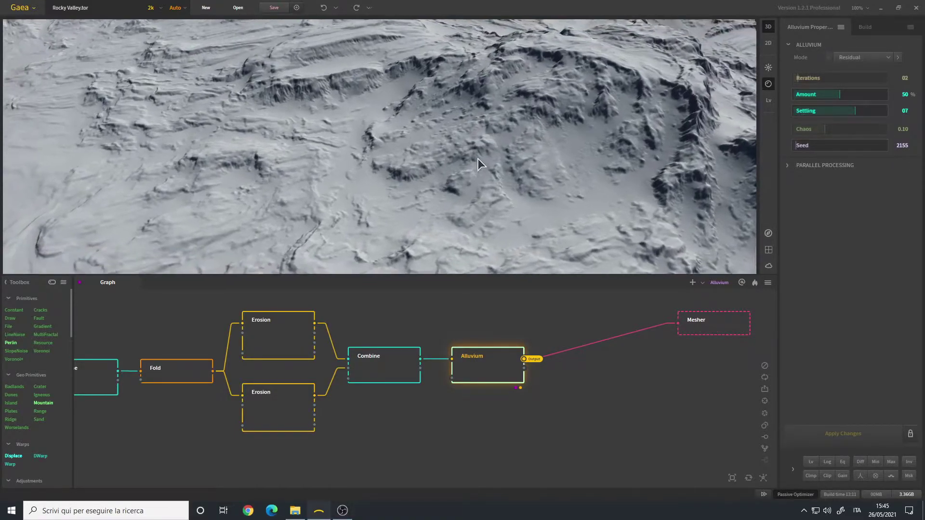
scroll(477, 158, down, 3)
drag(480, 161, 432, 154)
drag(505, 131, 474, 141)
scroll(474, 144, up, 5)
scroll(501, 160, down, 3)
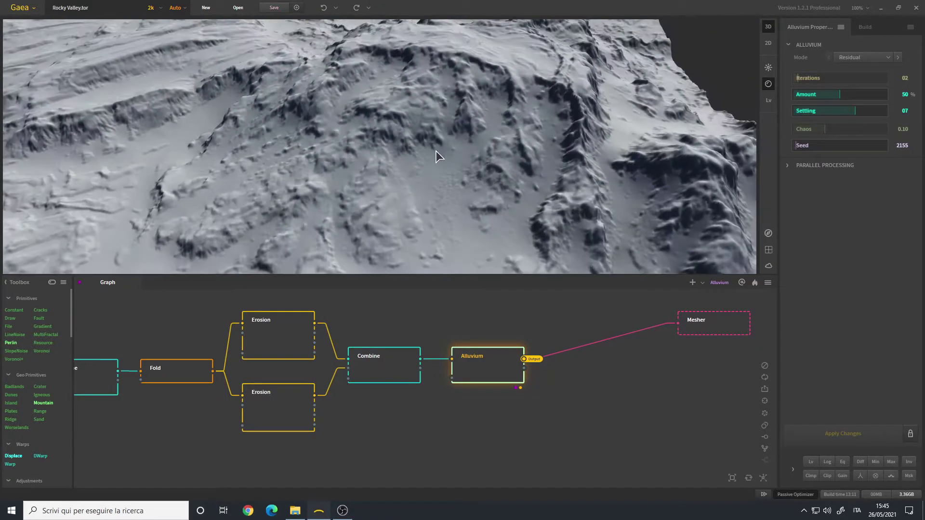
scroll(463, 154, up, 3)
scroll(482, 149, up, 3)
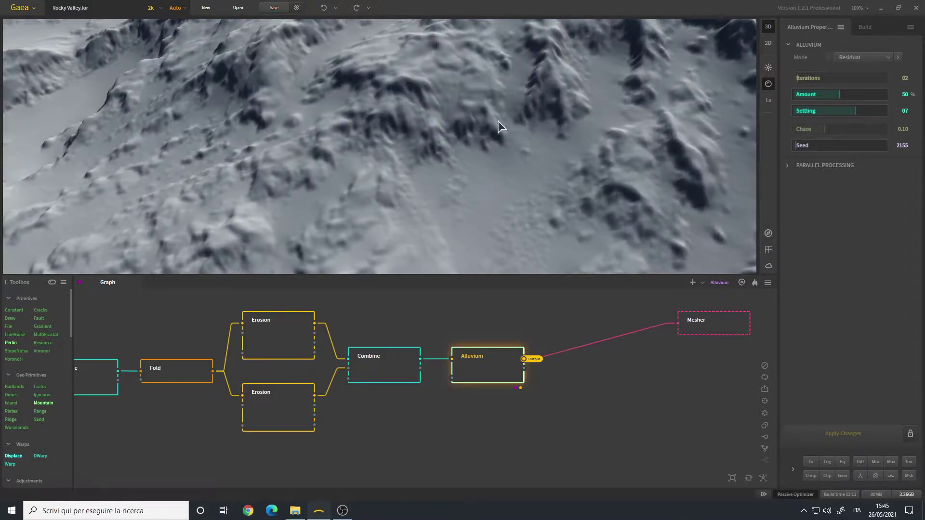
scroll(477, 152, down, 5)
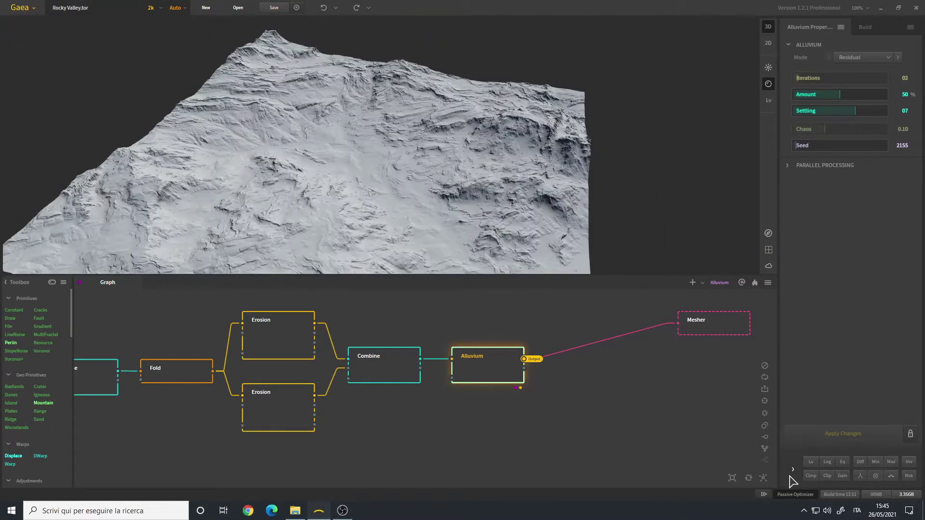
Reveal the Alluvium node's Influence and Drop to Floor options, hide them again and look over the whole terrain.
click(791, 473)
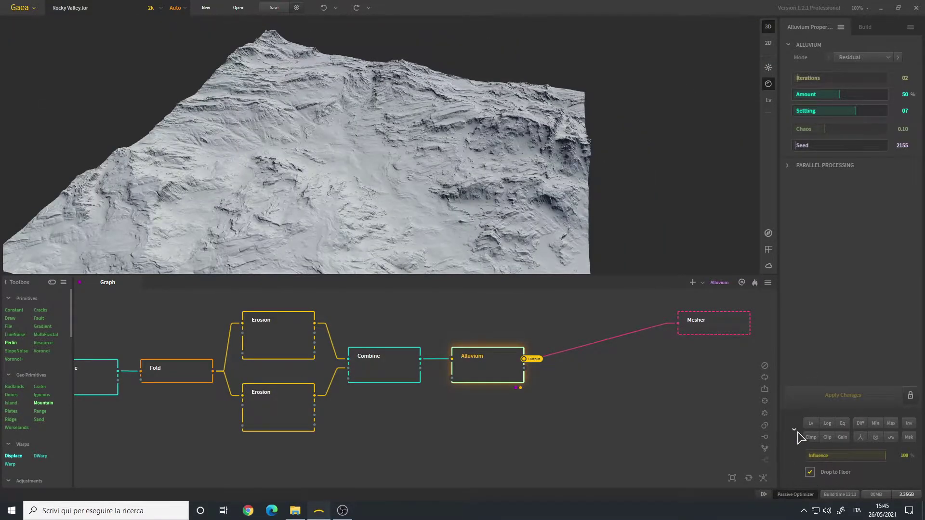
click(794, 429)
scroll(458, 201, down, 3)
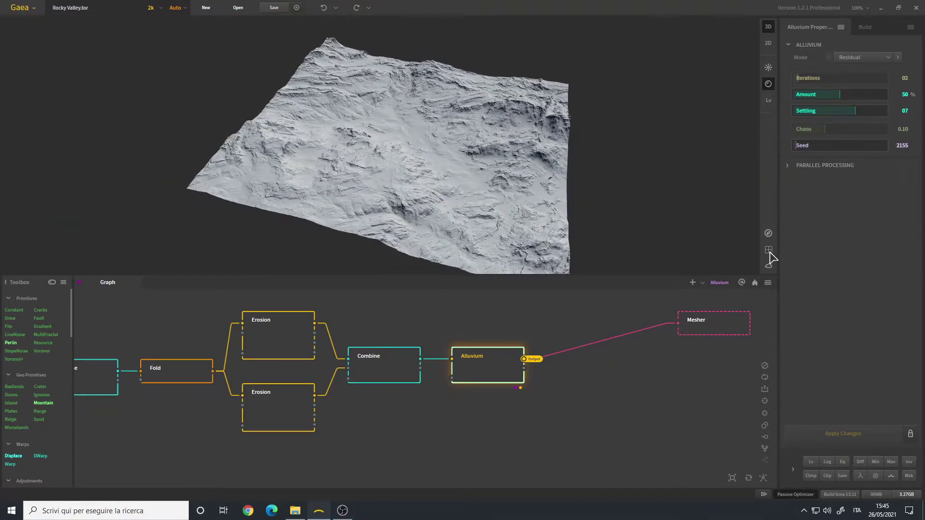
click(770, 252)
drag(462, 185, 415, 190)
Go to the colouring branch of the graph, preview the Texture node and examine its construction and influence settings.
scroll(461, 402, down, 5)
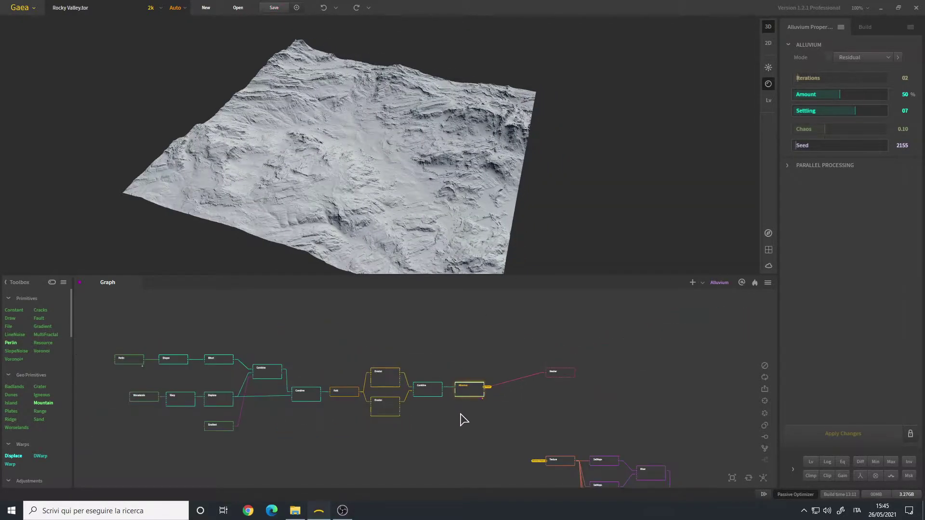
drag(484, 441, 508, 418)
click(380, 305)
scroll(383, 358, down, 3)
scroll(378, 338, up, 3)
scroll(384, 347, up, 2)
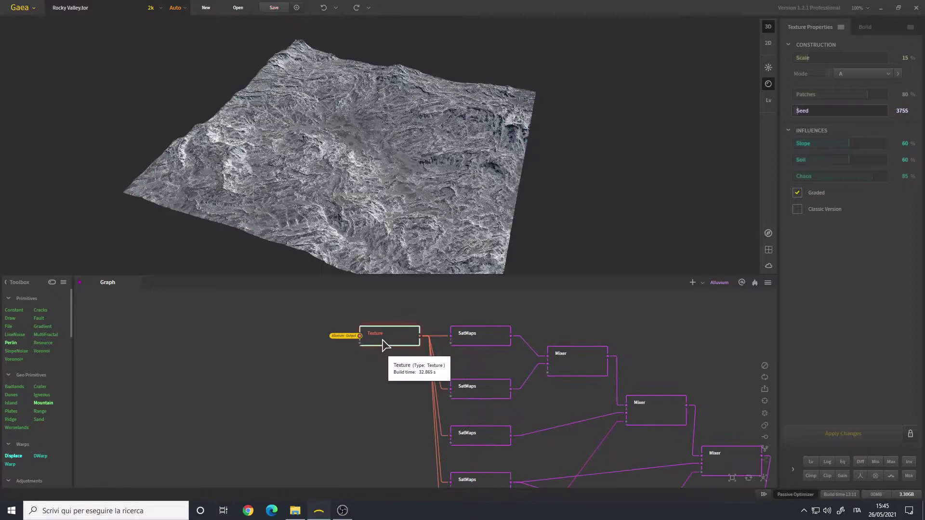
Examine the Slope, RockMap and Flow mask branches below the Texture node and the Texture output on the terrain.
drag(388, 456, 422, 136)
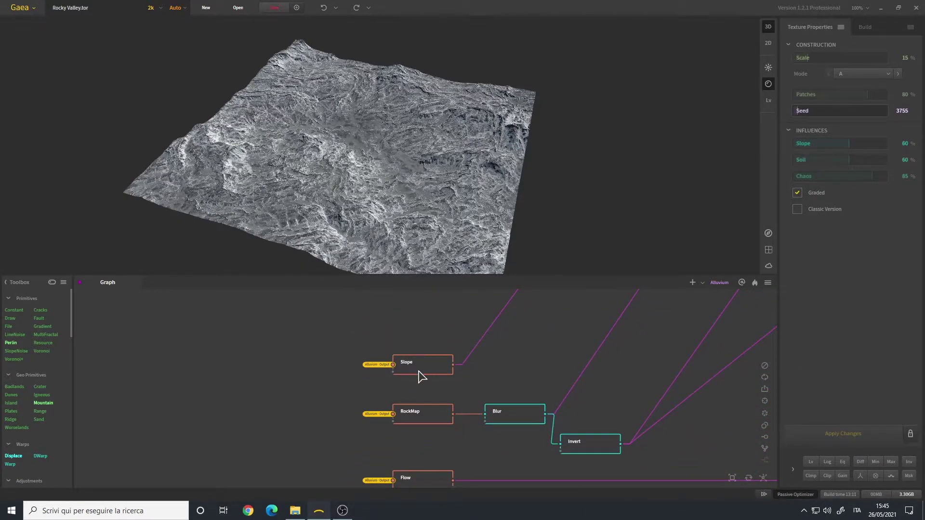
middle_drag(419, 413, 396, 465)
scroll(395, 465, down, 7)
scroll(395, 419, up, 4)
scroll(395, 395, up, 3)
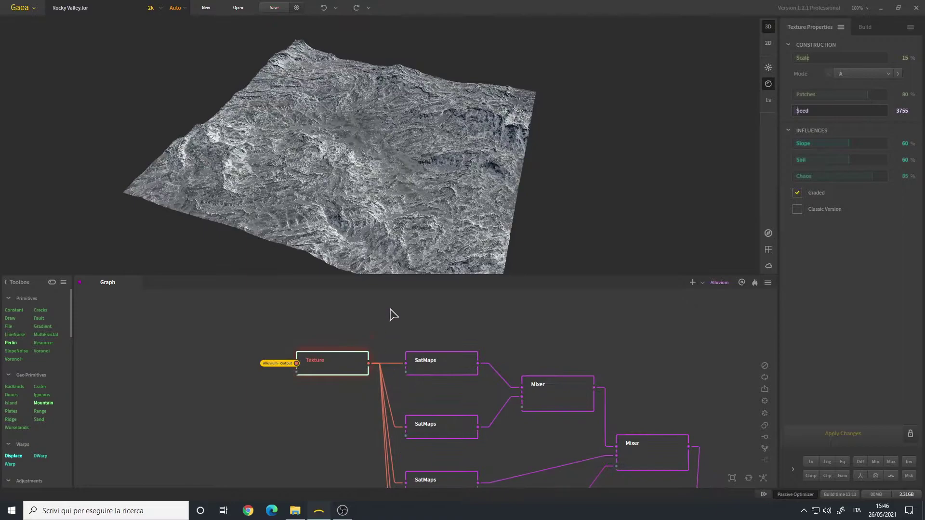
drag(399, 184, 415, 251)
scroll(369, 349, down, 1)
scroll(362, 349, up, 1)
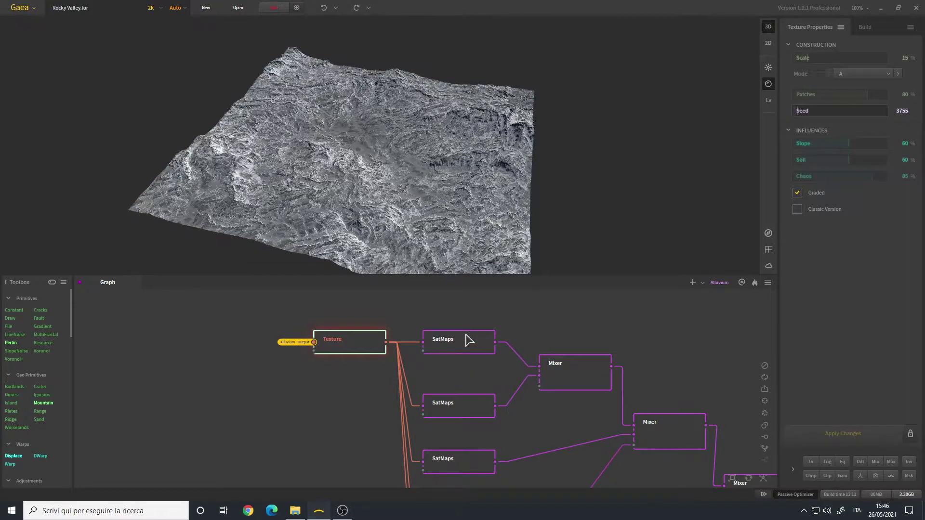
Preview the first and second SatMaps nodes and compare their Rocky library colour maps on the terrain.
click(466, 348)
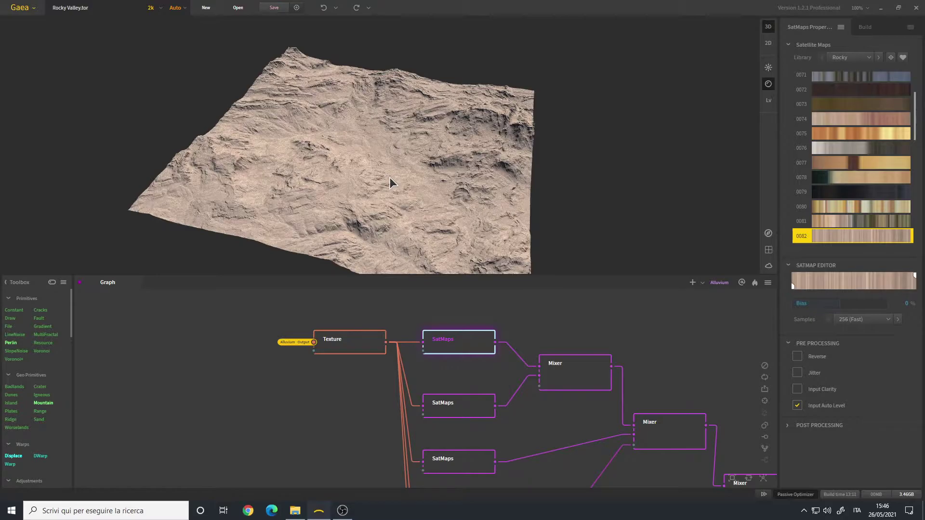
click(453, 410)
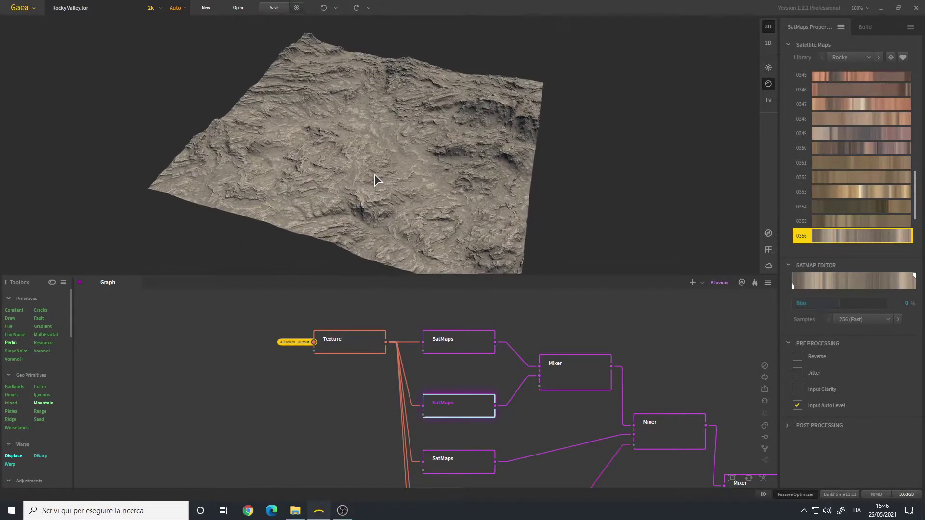
scroll(388, 174, up, 3)
drag(387, 171, 370, 180)
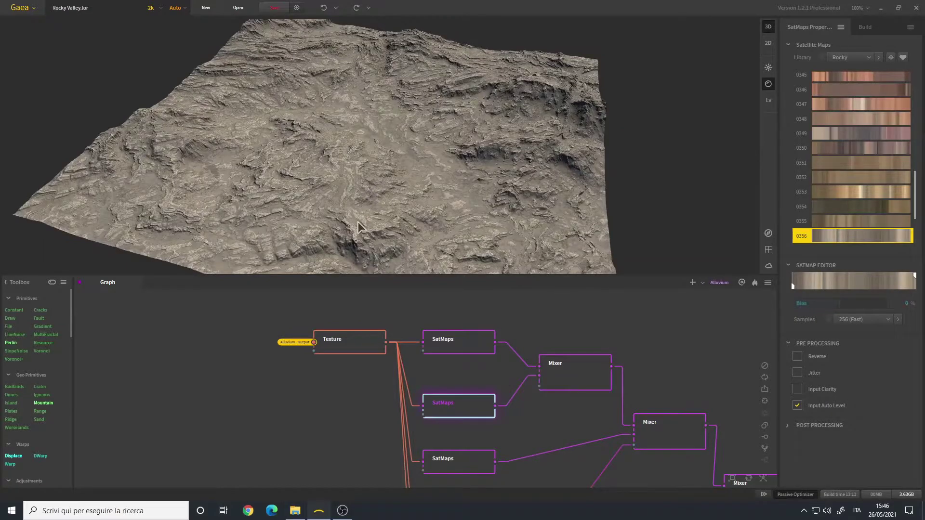
scroll(866, 147, down, 2)
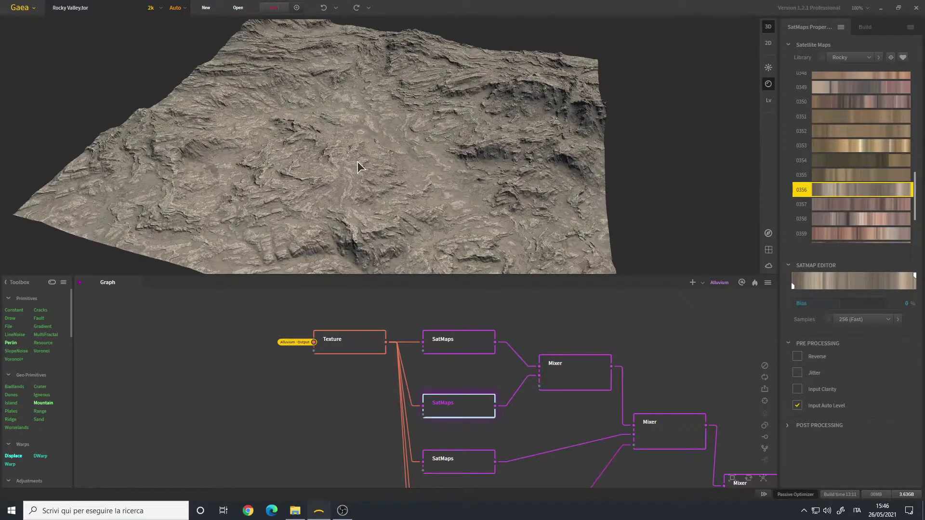
drag(375, 153, 450, 207)
Preview the first Mixer node combining both SatMaps and examine its ratio, its available methods and the blended colours.
click(571, 377)
drag(428, 155, 409, 173)
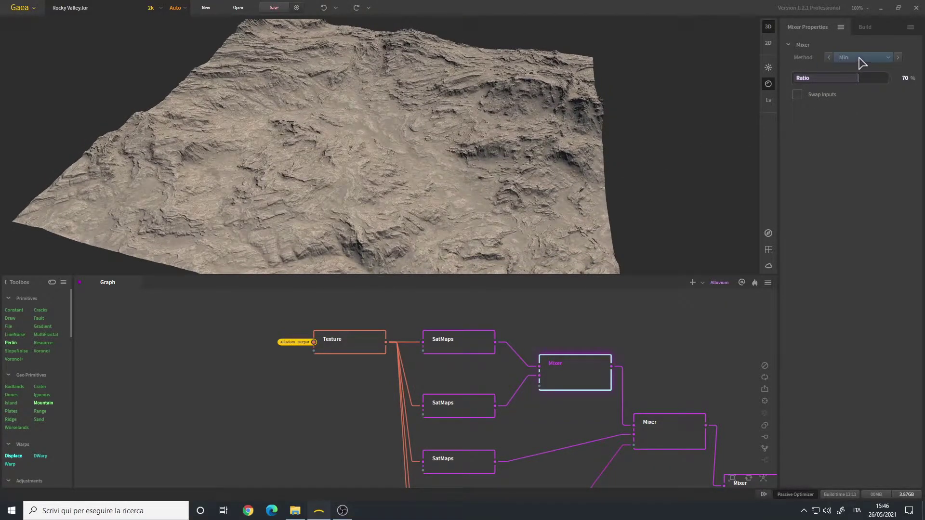
click(859, 58)
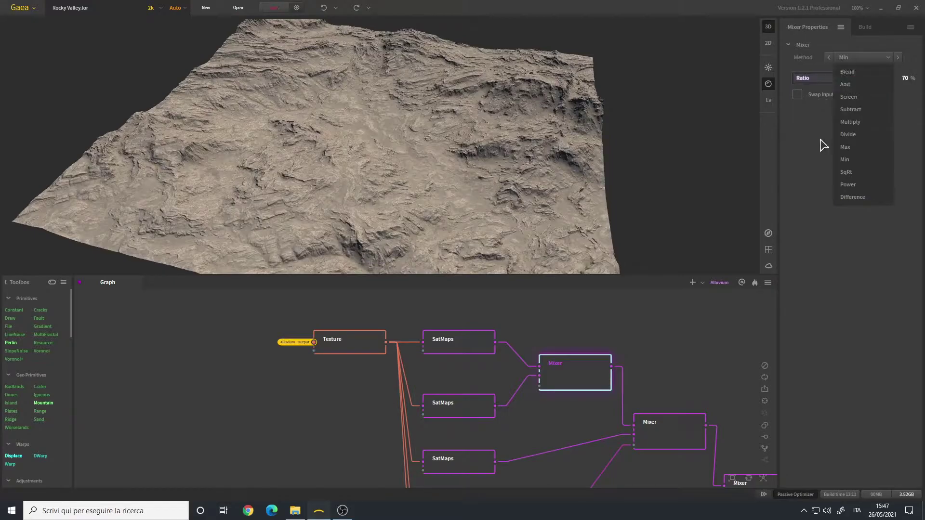
click(799, 166)
drag(392, 184, 377, 105)
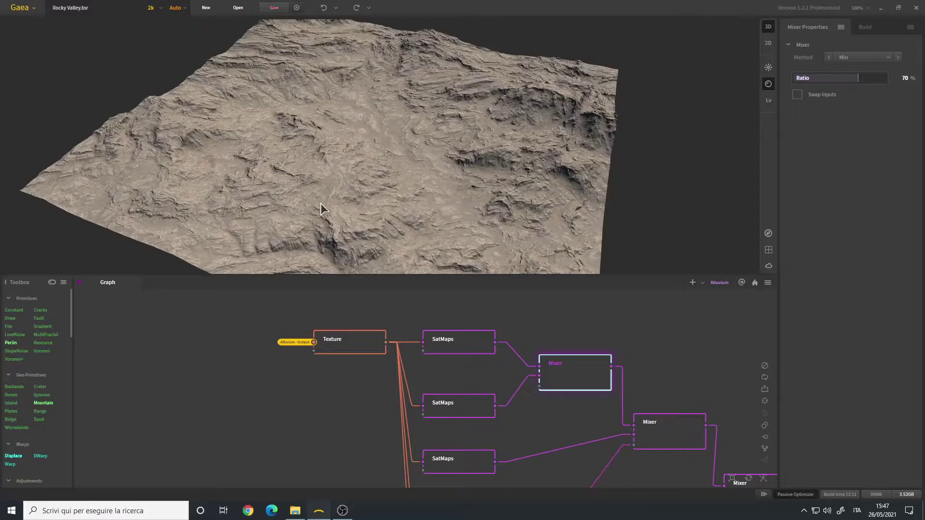
drag(321, 203, 352, 94)
drag(488, 101, 502, 135)
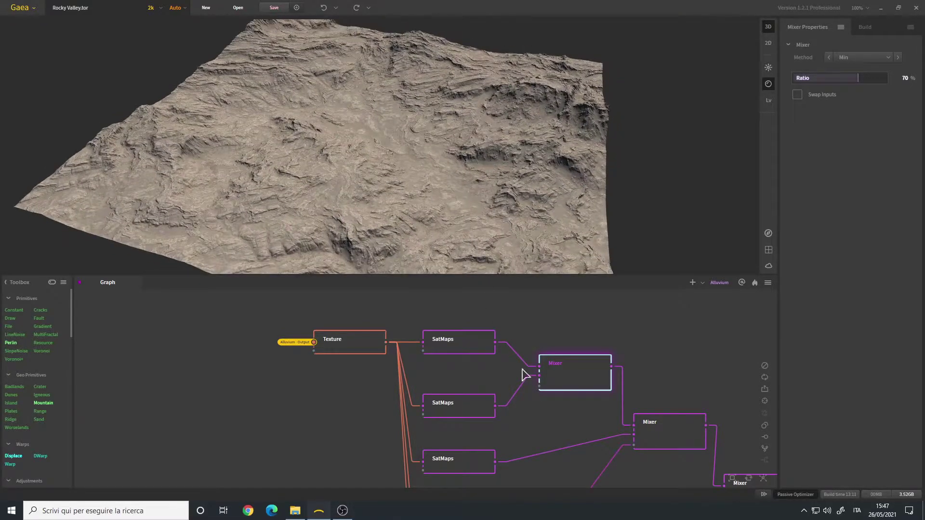
Preview the third SatMaps node and examine its Rocky library colour map on the terrain up close and from afar.
drag(560, 421, 480, 358)
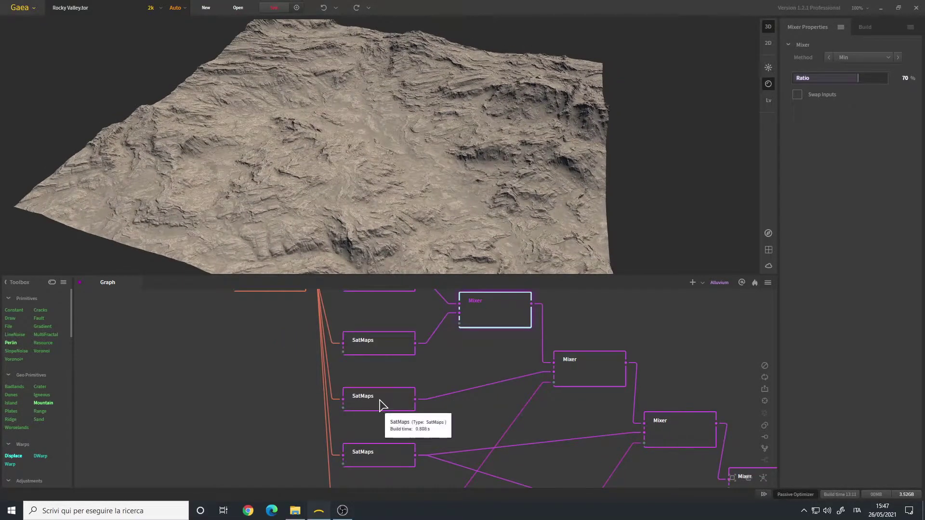
click(381, 403)
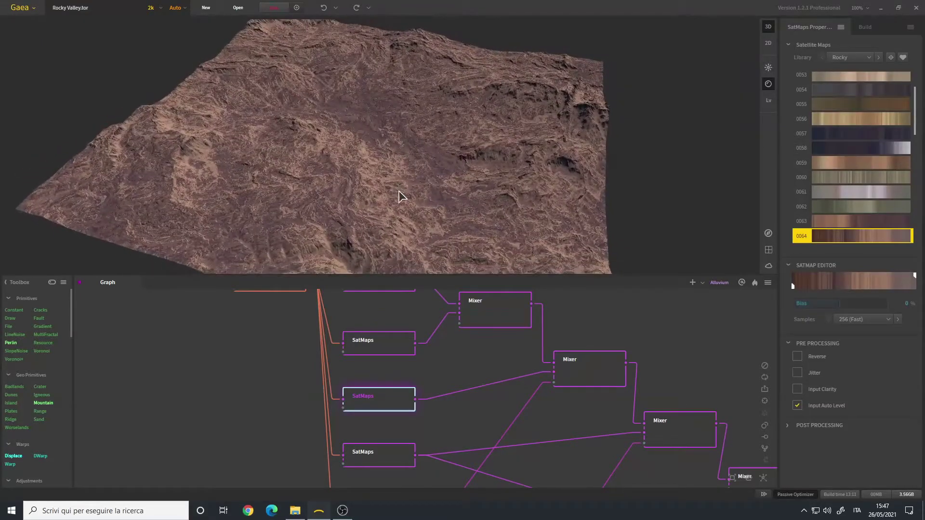
scroll(440, 161, up, 6)
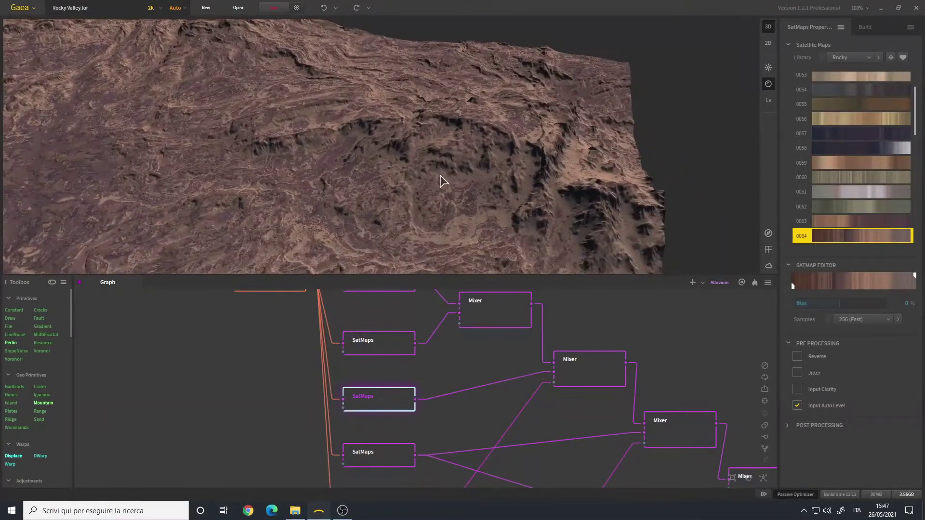
drag(444, 155, 410, 144)
scroll(438, 118, down, 5)
scroll(424, 143, down, 2)
scroll(897, 150, down, 3)
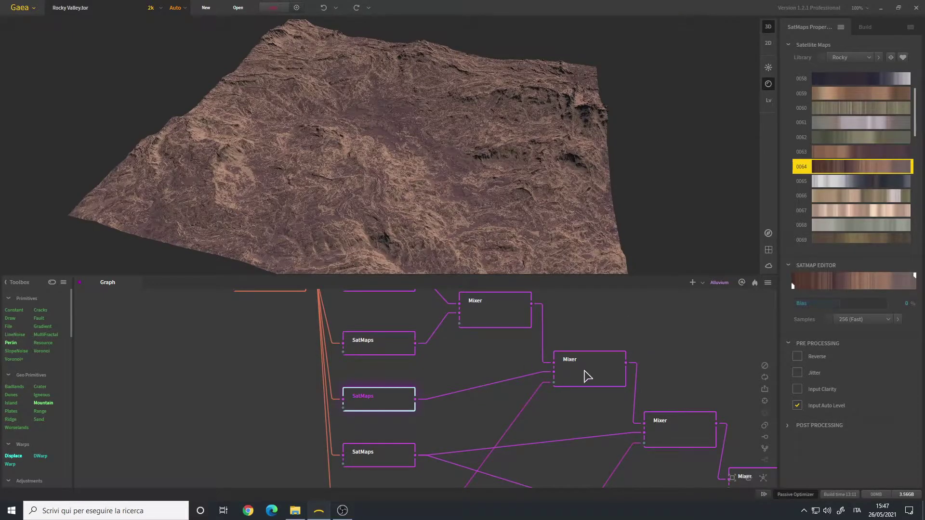
Preview the second Mixer node and the Slope node masking it, and examine the slope mask's range and falloff.
click(584, 372)
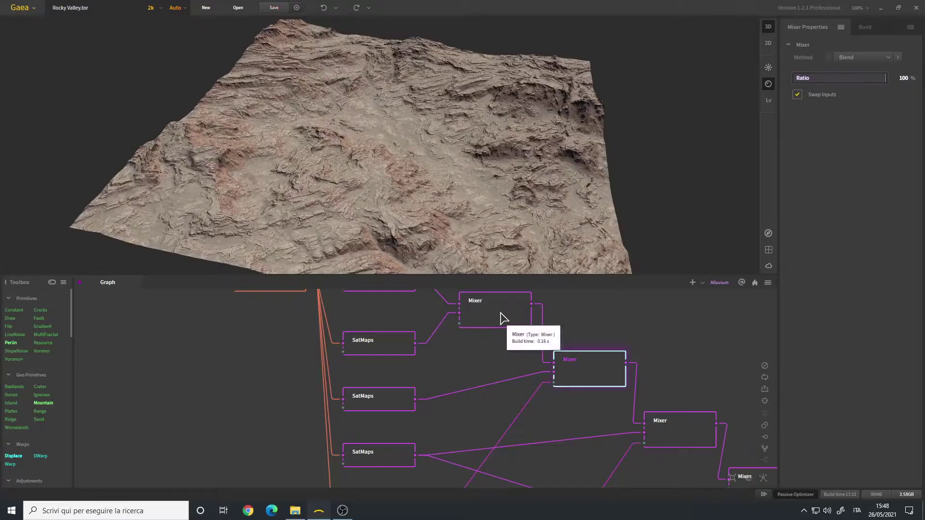
middle_drag(417, 431, 481, 100)
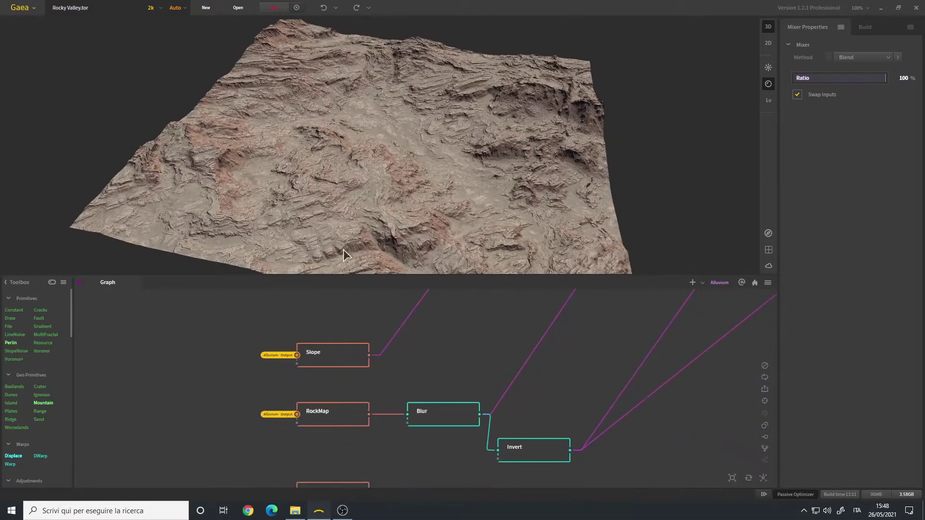
click(346, 358)
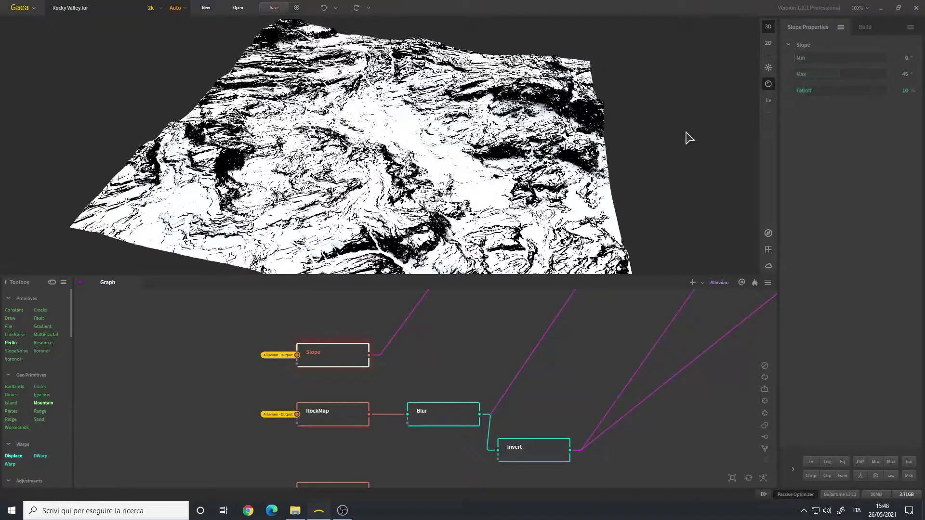
Return to the second Mixer node and examine its inputs and available methods, keeping Blend selected.
middle_drag(492, 303, 454, 355)
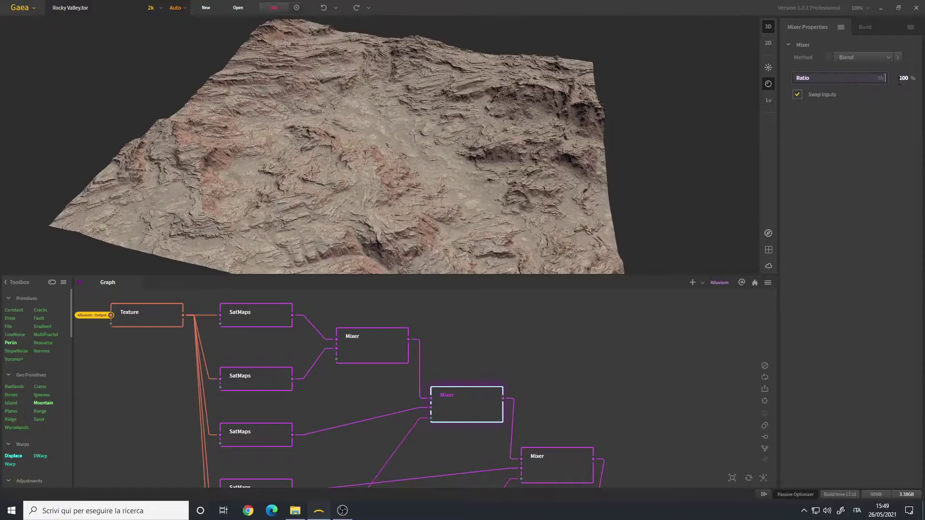
middle_drag(412, 439, 455, 388)
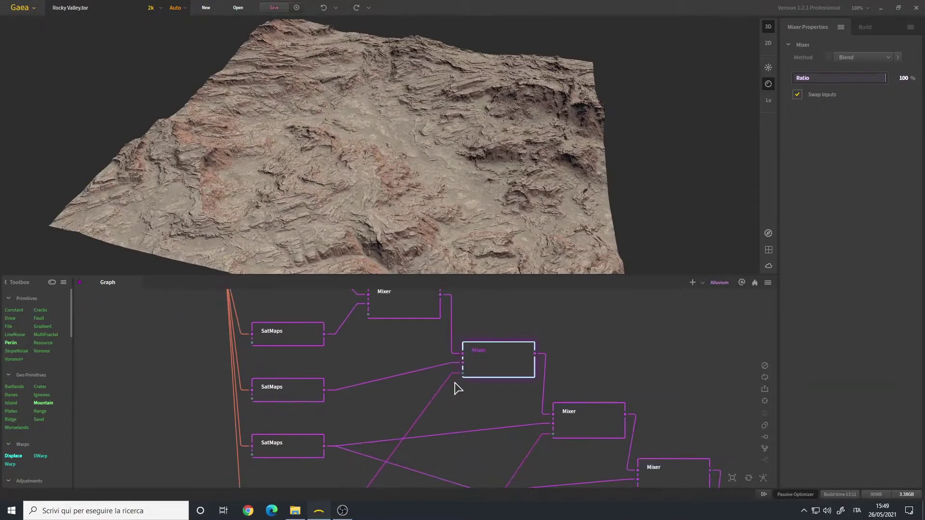
click(870, 62)
click(858, 75)
middle_drag(502, 351, 501, 323)
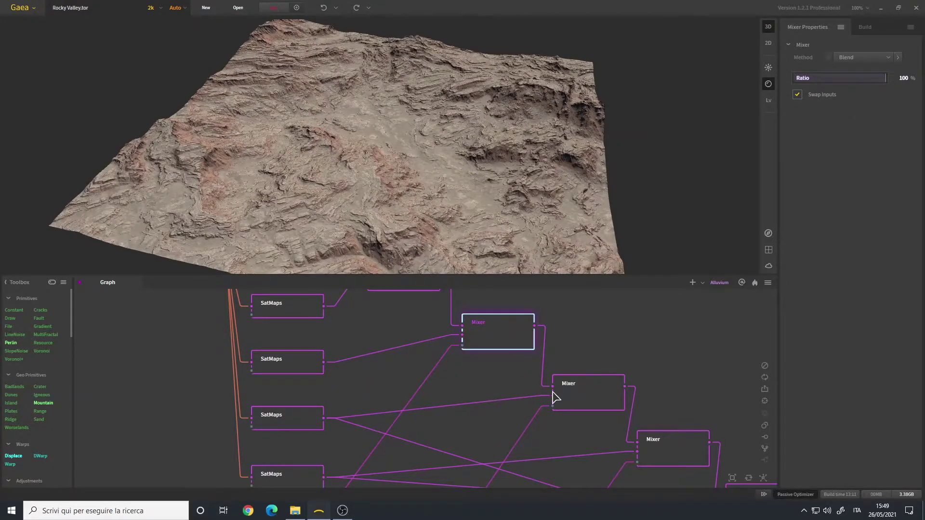
Preview the fourth SatMaps node and examine its Rocky library colour map on the terrain.
click(294, 422)
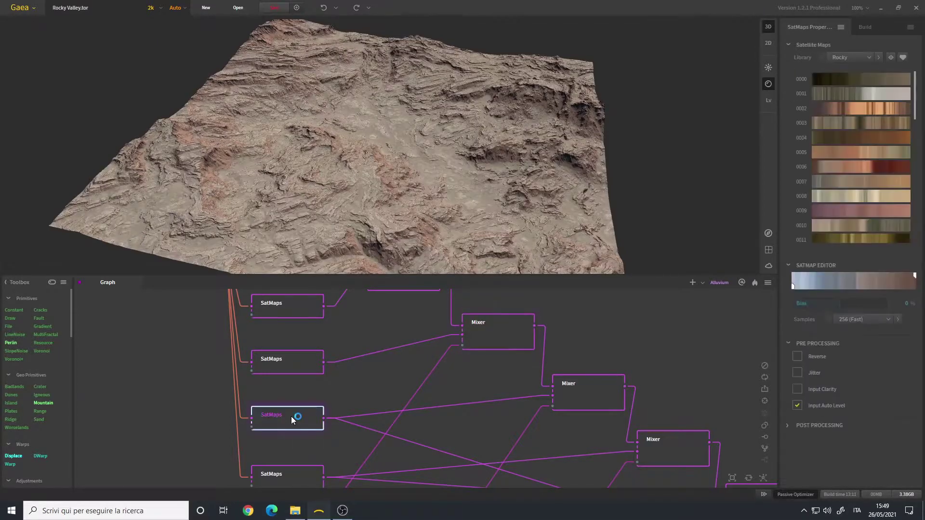
drag(371, 157, 439, 177)
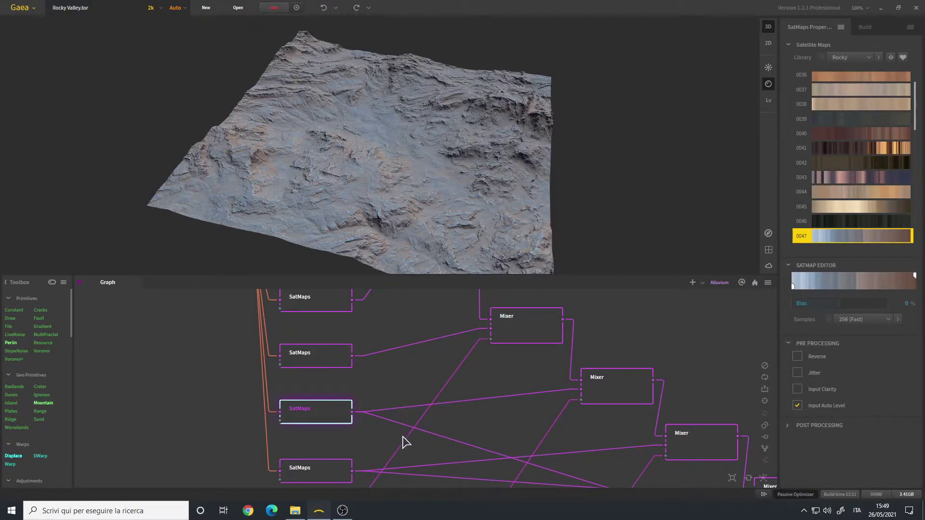
scroll(401, 441, down, 3)
middle_drag(401, 432, 402, 375)
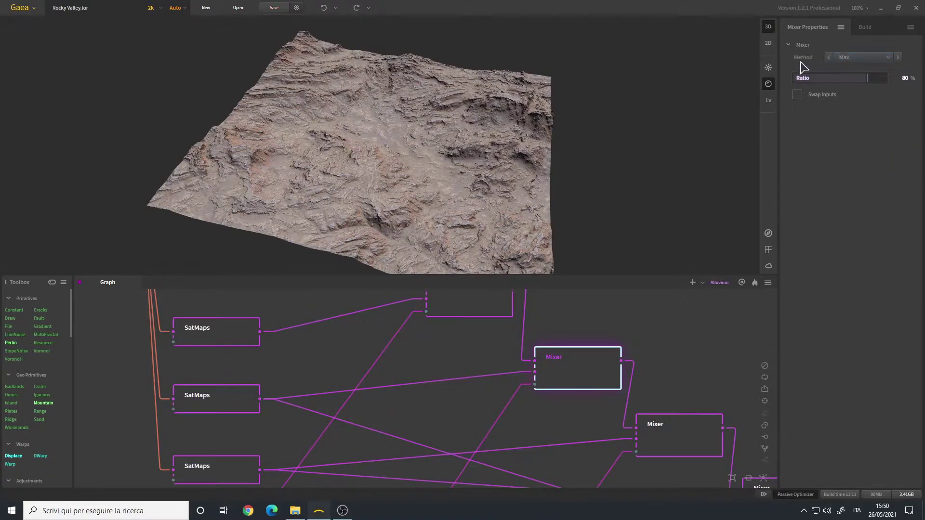
Preview the third Mixer node and examine its available methods and blended colours up close, keeping Max selected.
click(849, 59)
click(849, 66)
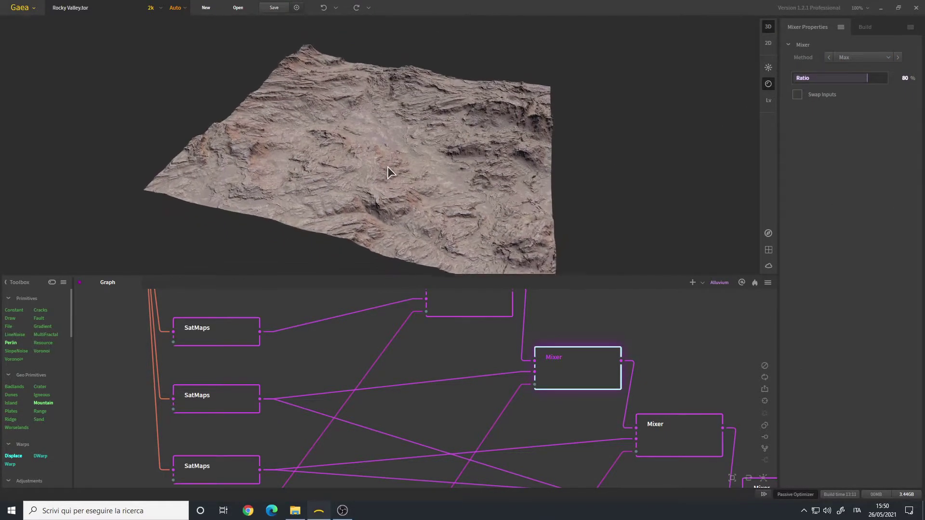
scroll(395, 186, up, 5)
scroll(411, 174, down, 2)
middle_drag(440, 384, 425, 423)
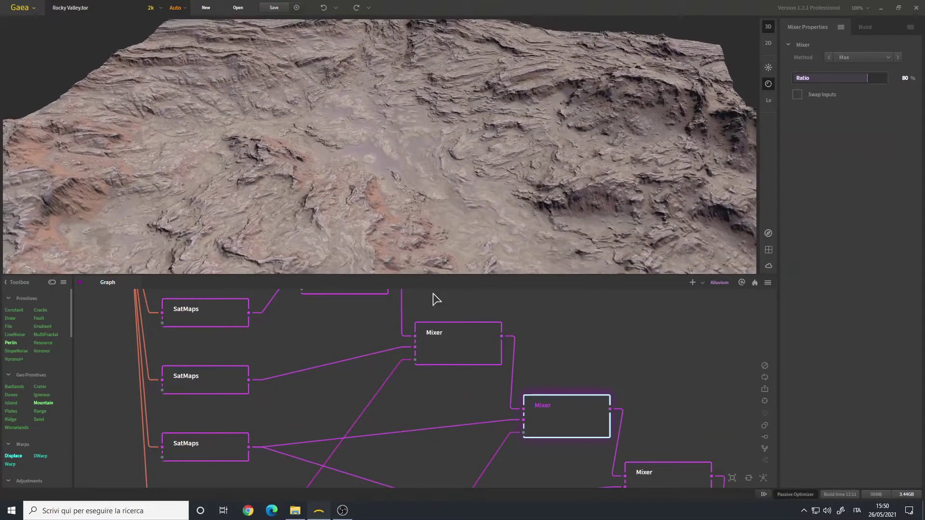
Trace the third Mixer's mask back to the RockMap node, preview it and examine its coverage, density and mask detail.
middle_drag(442, 315, 529, 90)
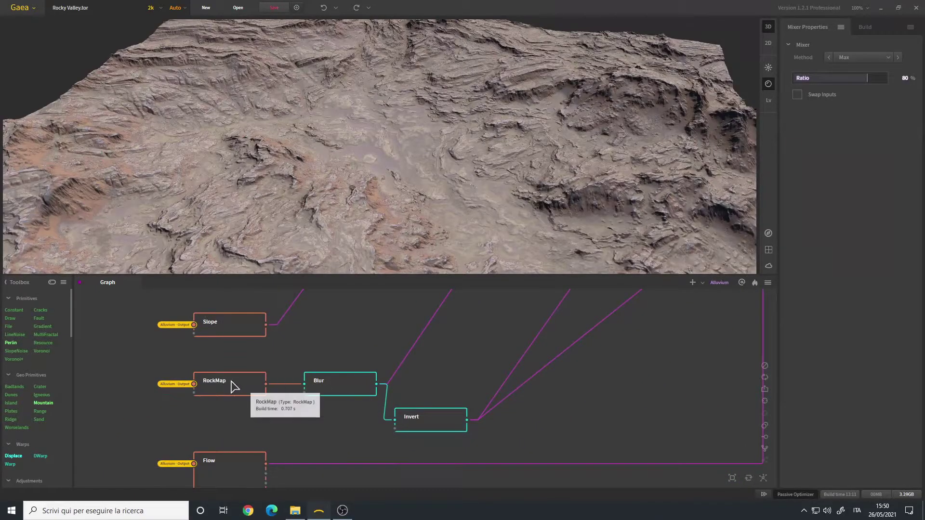
middle_drag(455, 327, 409, 399)
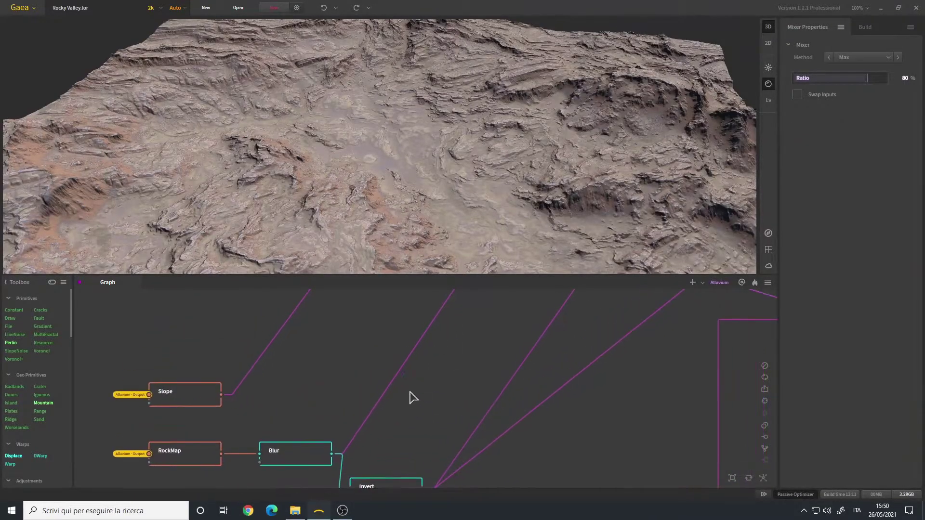
click(202, 463)
scroll(387, 193, down, 3)
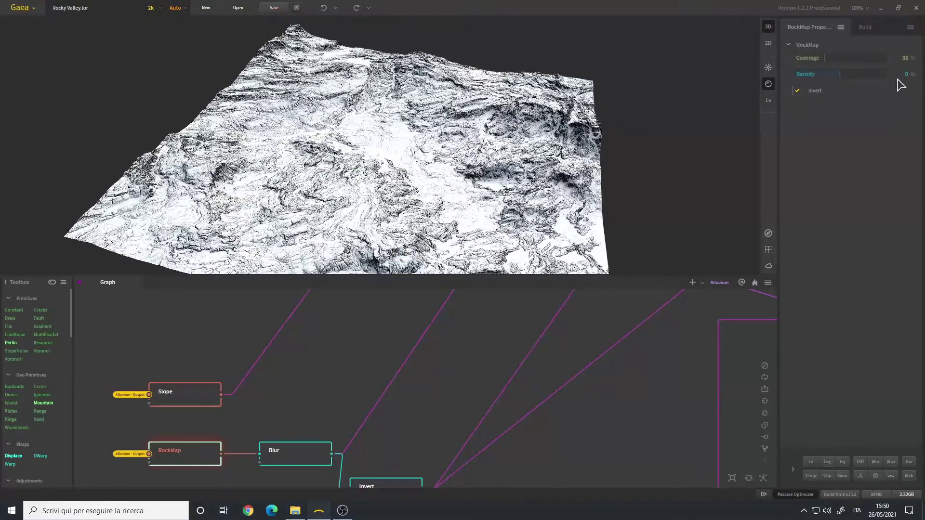
scroll(390, 171, up, 10)
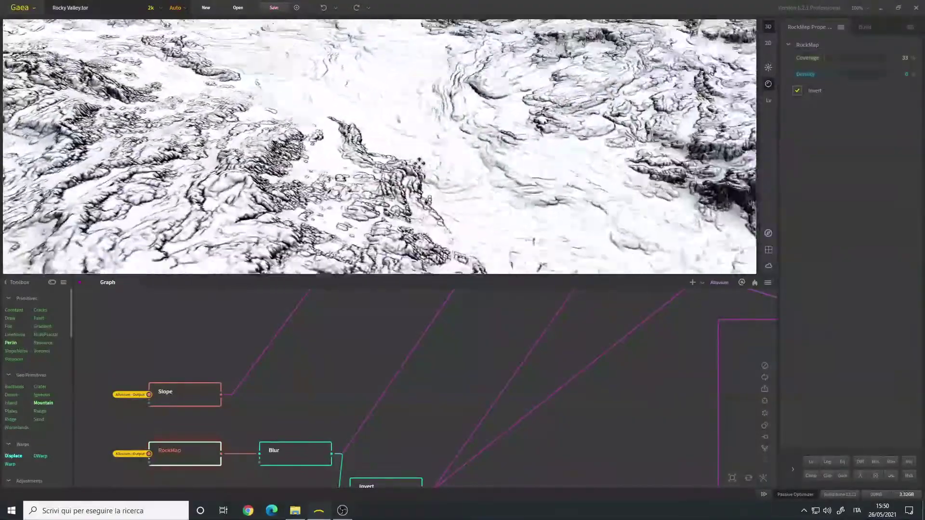
scroll(351, 187, up, 5)
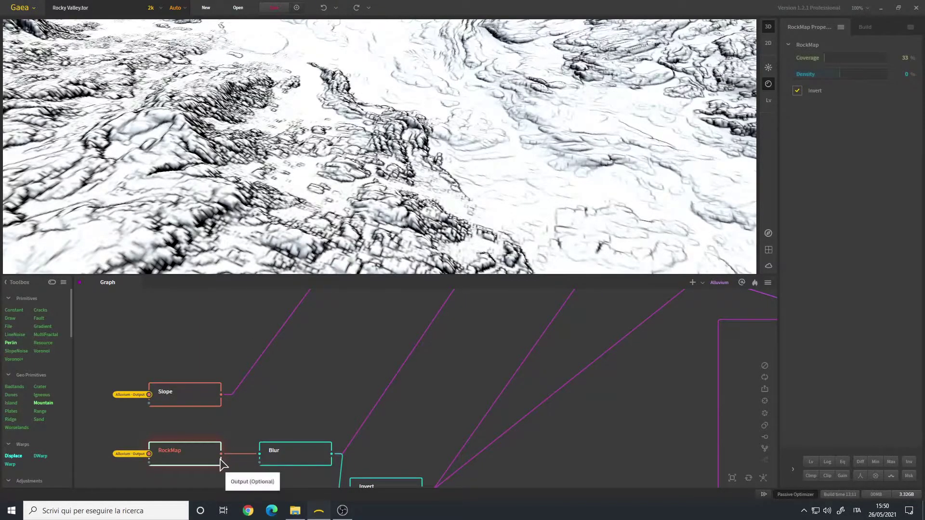
drag(349, 172, 372, 158)
scroll(379, 149, down, 5)
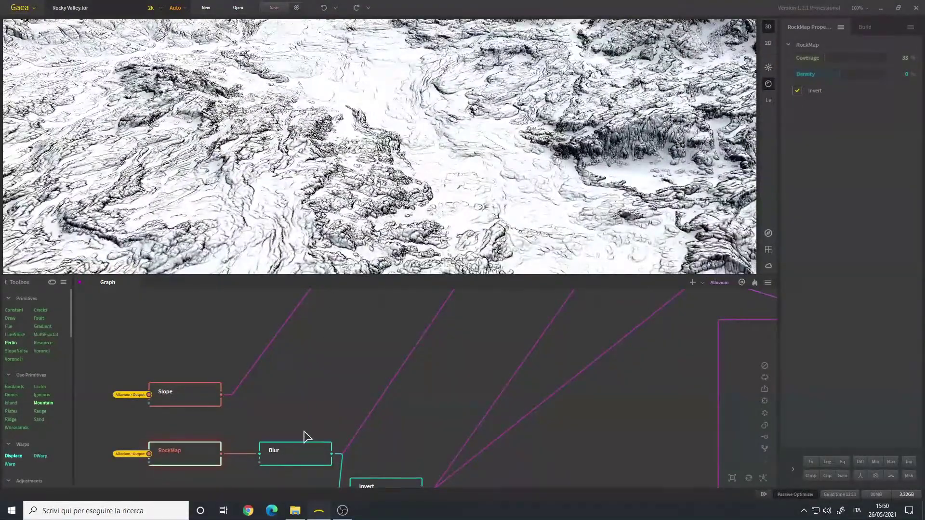
Preview the Blur node after RockMap and examine its power setting and the softened mask on the terrain.
click(306, 460)
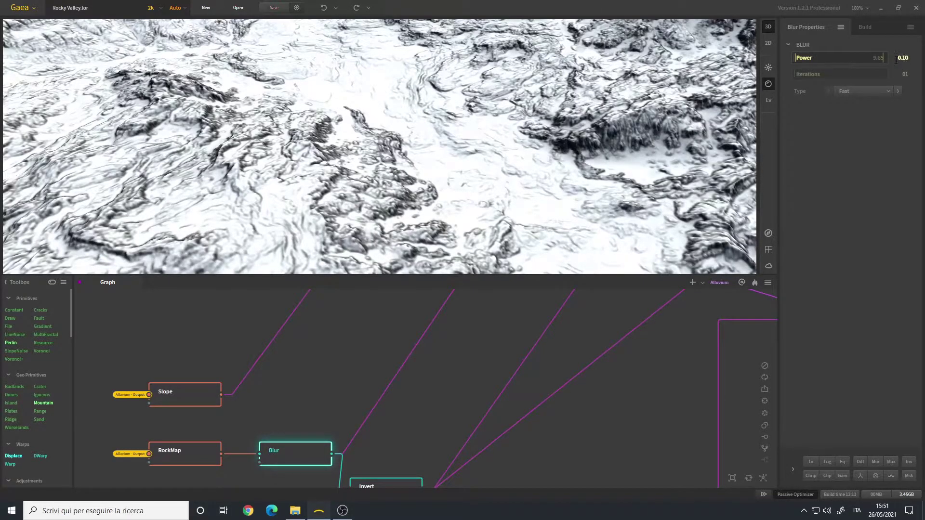
scroll(347, 150, down, 5)
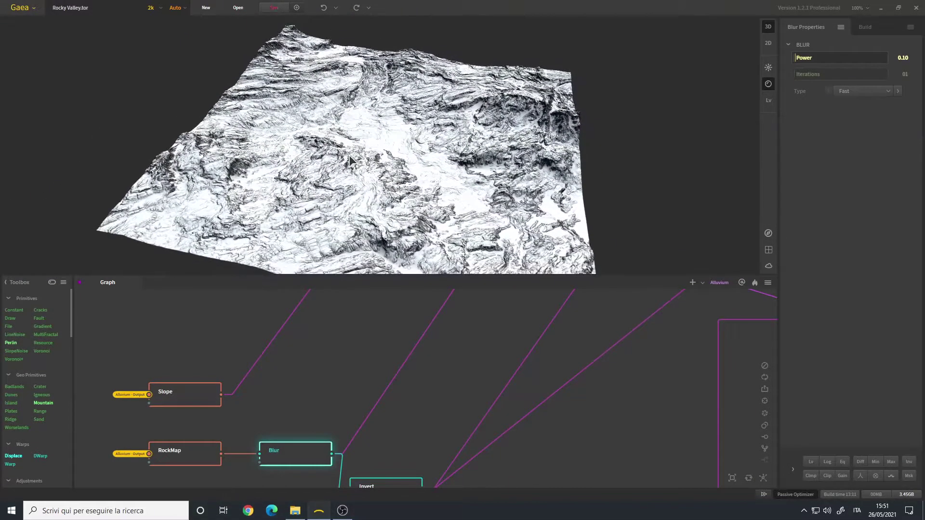
drag(386, 135, 391, 183)
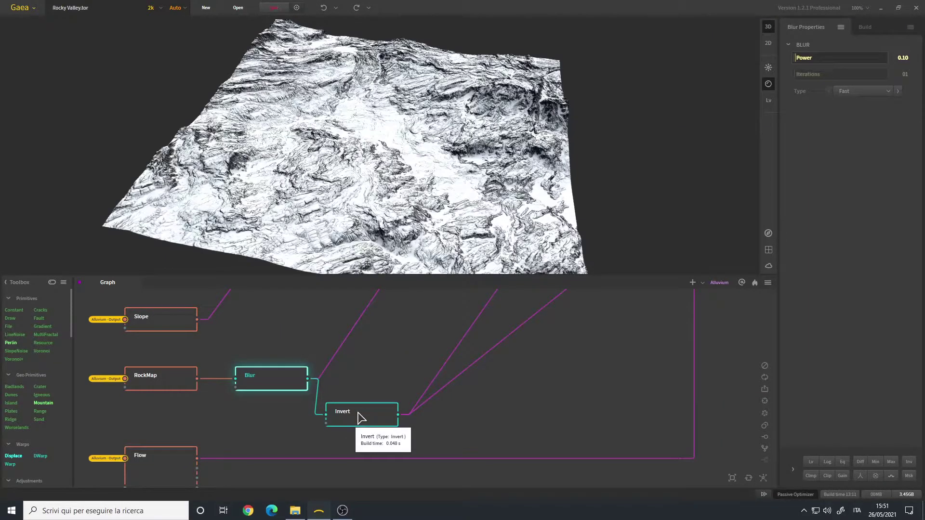
Preview the Invert node and compare its mask with the Blur node's mask, up close and from afar.
click(359, 416)
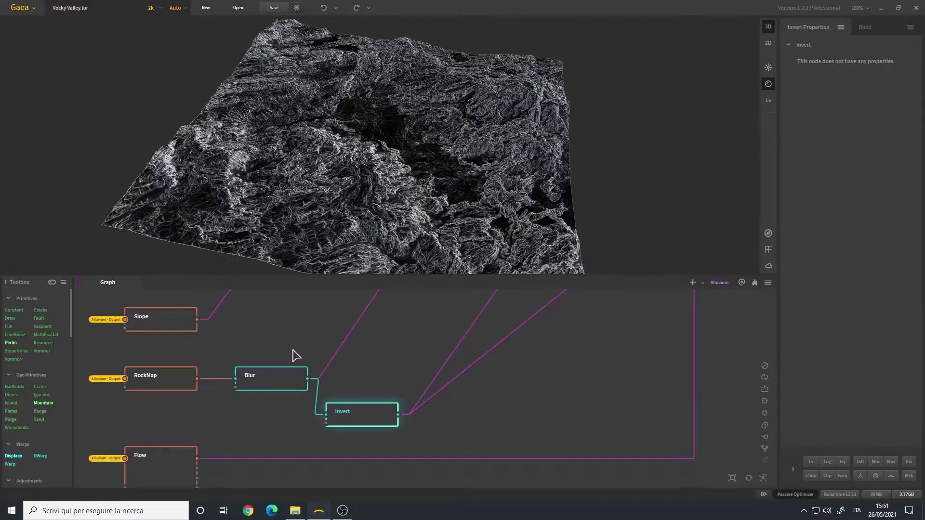
drag(427, 119, 394, 162)
scroll(375, 188, up, 5)
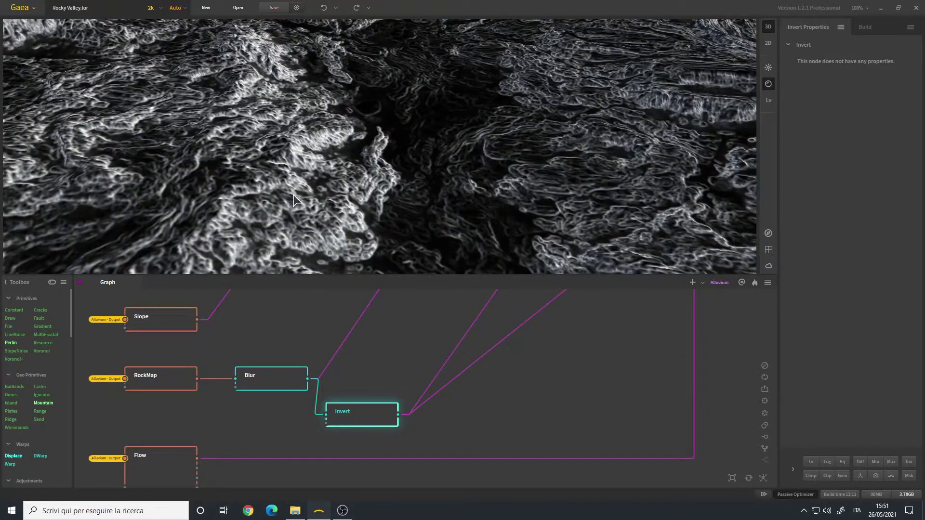
click(270, 378)
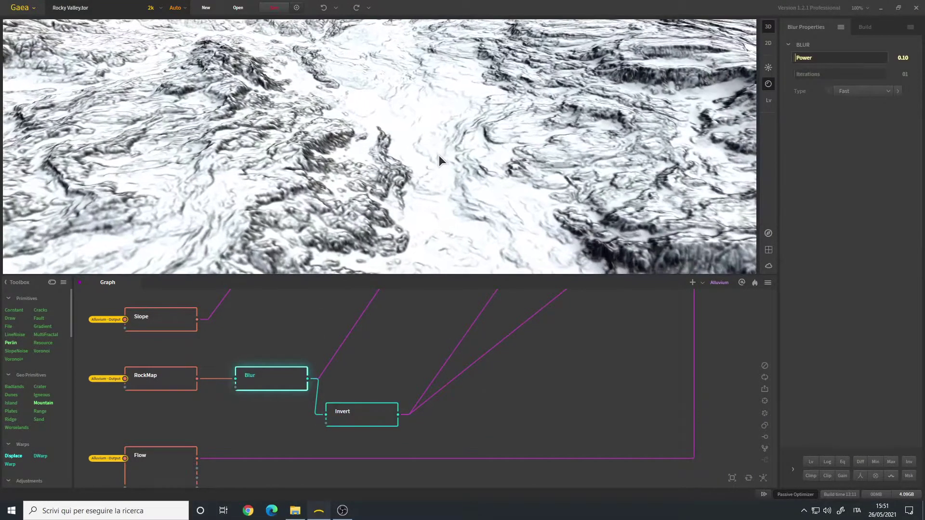
scroll(452, 161, down, 3)
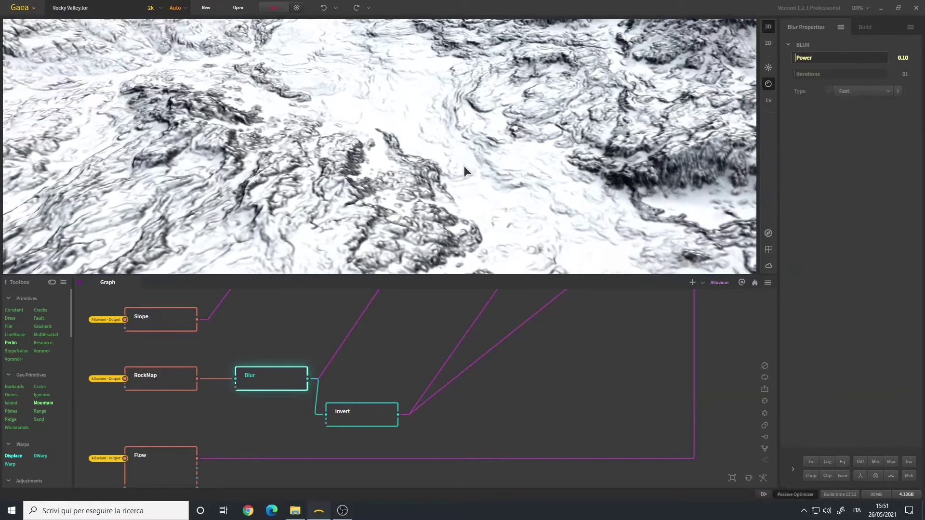
scroll(466, 166, up, 5)
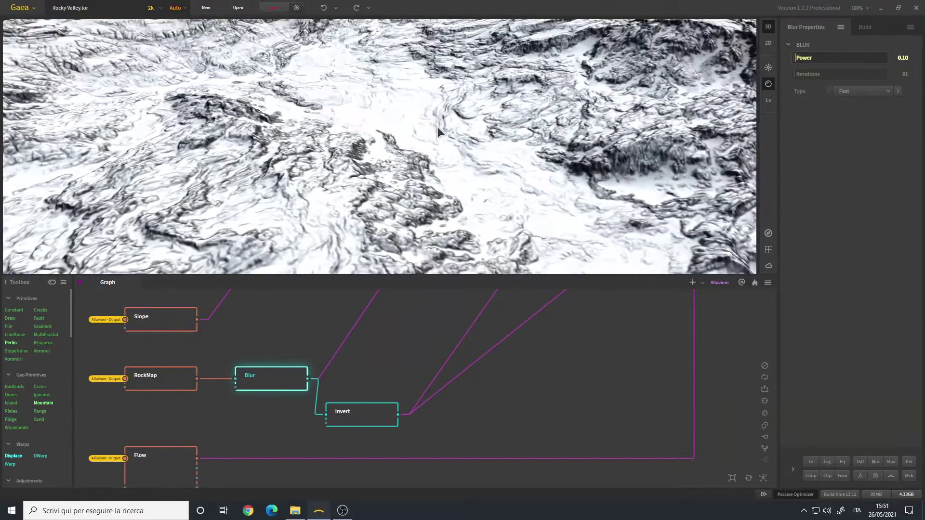
scroll(399, 113, down, 5)
scroll(355, 457, down, 3)
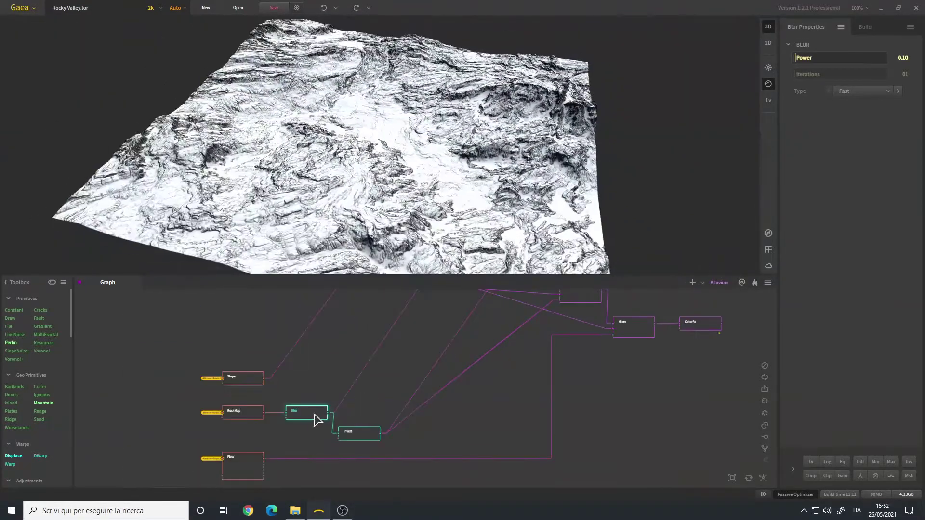
Return to the third Mixer node and examine how the blurred rock mask distributes the colours over the terrain.
scroll(419, 380, up, 6)
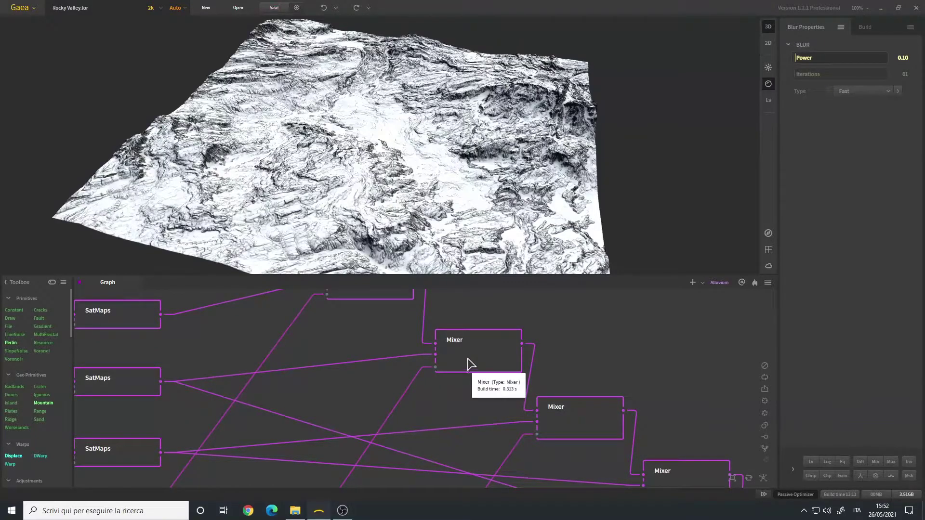
click(467, 369)
scroll(392, 157, up, 5)
drag(254, 206, 266, 209)
scroll(280, 203, up, 3)
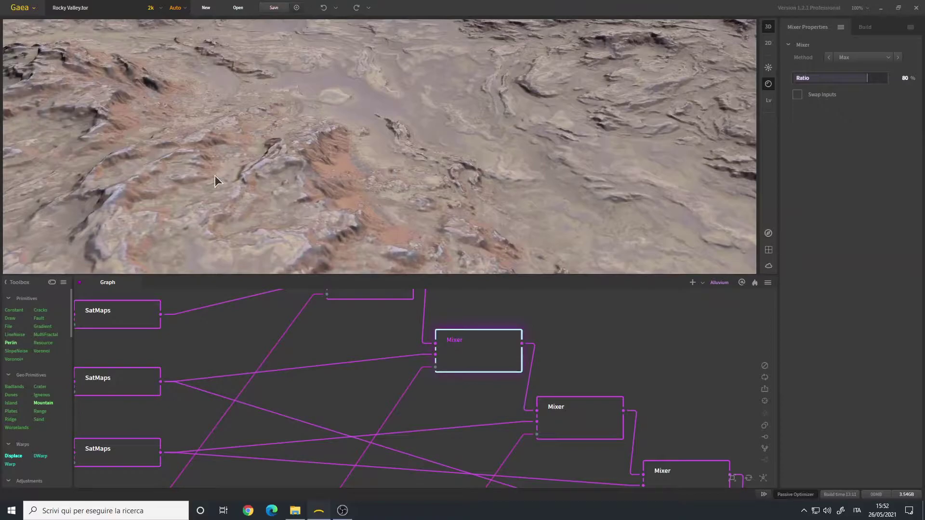
drag(215, 176, 284, 155)
scroll(397, 158, down, 6)
scroll(383, 350, down, 1)
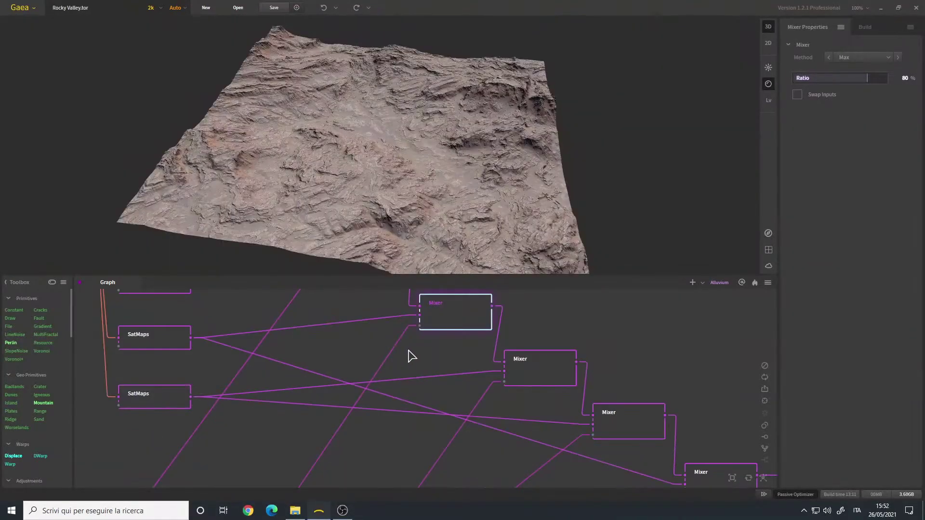
Preview the fourth Mixer node and the fifth SatMaps node feeding it, and examine that node's Rocky colour map.
click(539, 372)
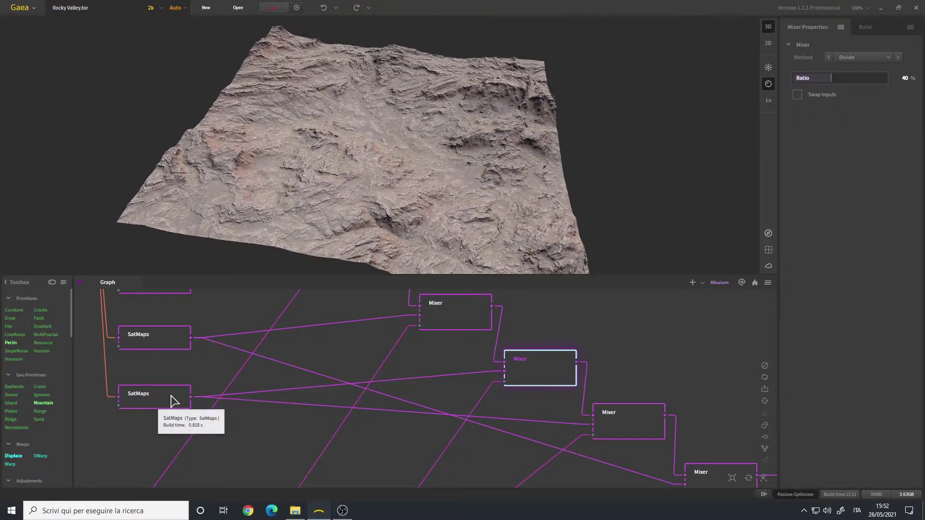
click(174, 401)
mouse_move(397, 169)
mouse_down()
mouse_move(382, 167)
mouse_move(403, 178)
mouse_up()
scroll(398, 176, up, 3)
scroll(397, 177, down, 2)
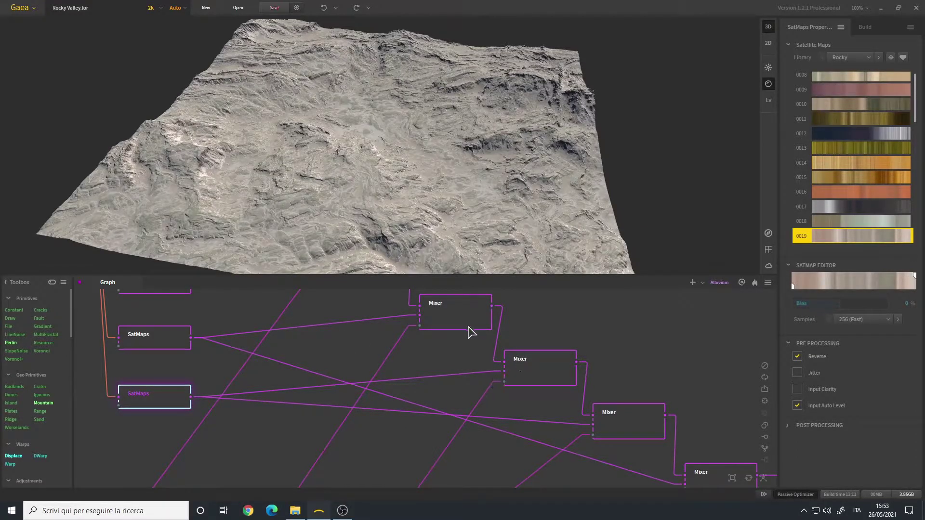
Compare the third and fourth Mixer previews, examine the fourth's method and ratio, and trace its mask to the Invert node.
click(537, 367)
click(465, 323)
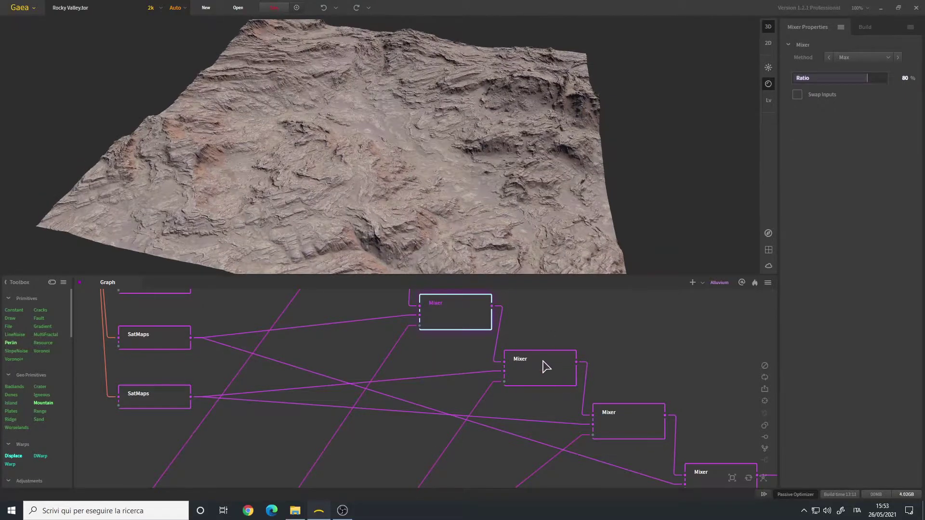
click(546, 367)
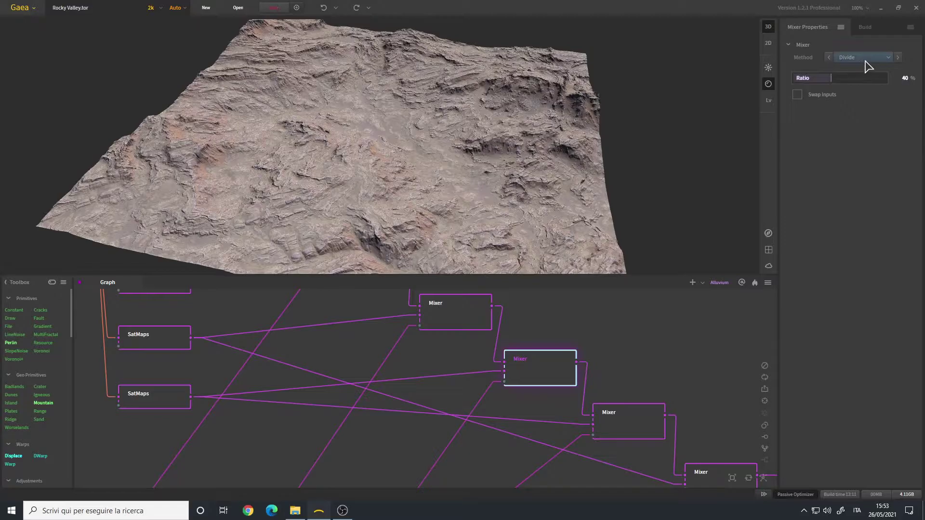
drag(381, 226, 369, 215)
scroll(369, 216, up, 5)
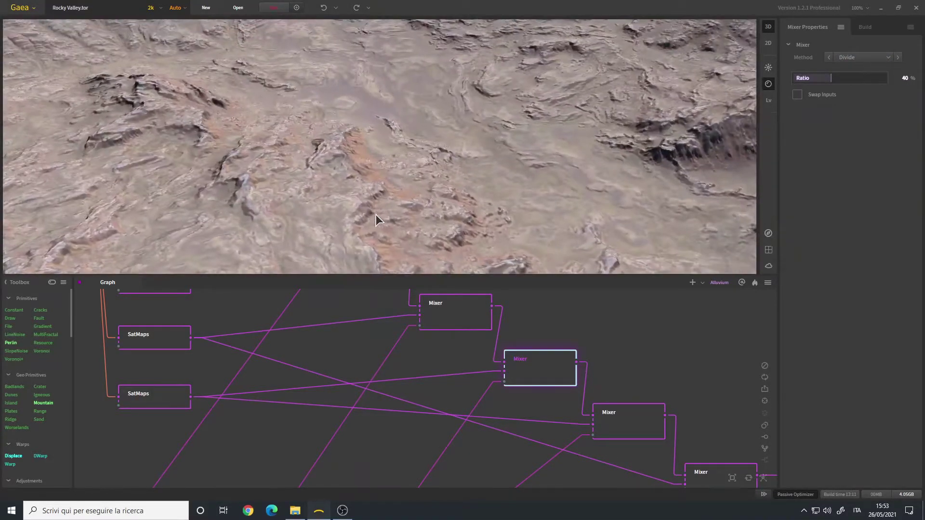
scroll(349, 165, down, 6)
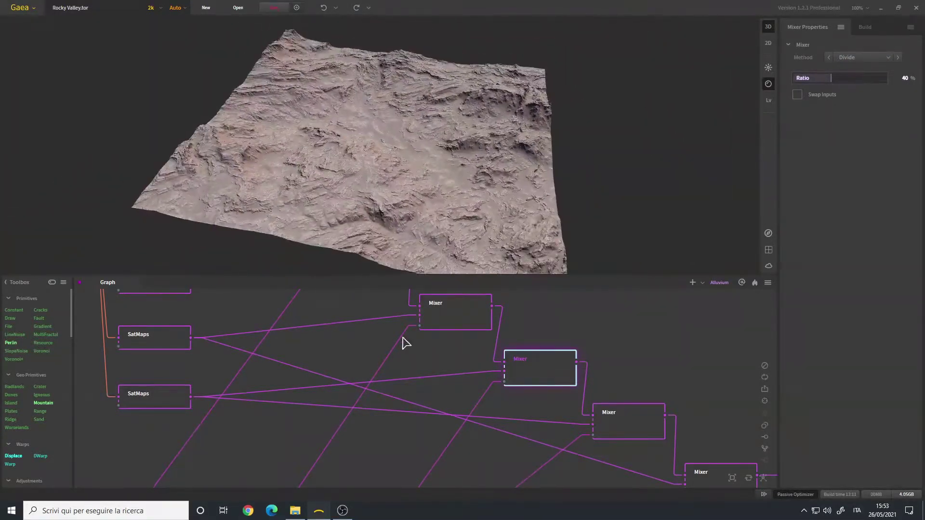
middle_drag(424, 440, 527, 160)
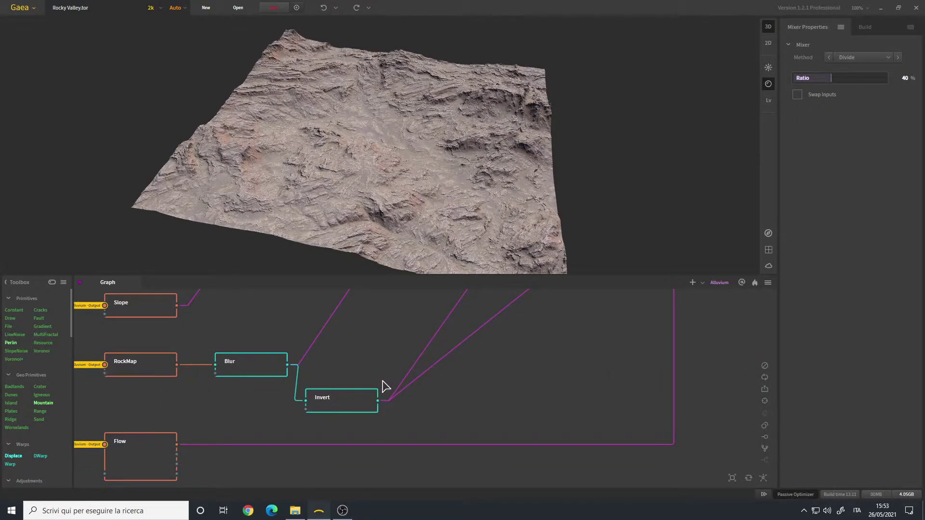
Preview the fifth Mixer node, examine its method, ratio and blended colours, and trace its mask input through the graph.
scroll(377, 387, down, 4)
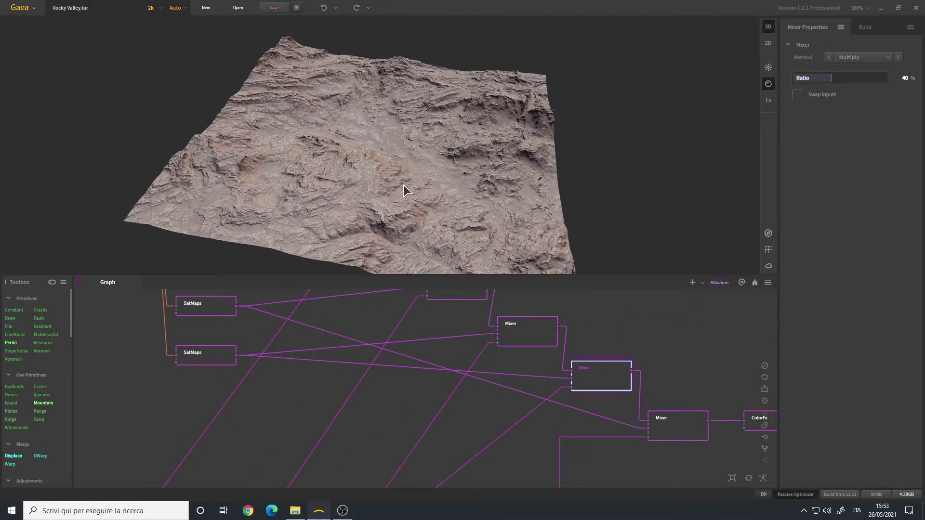
scroll(403, 186, up, 3)
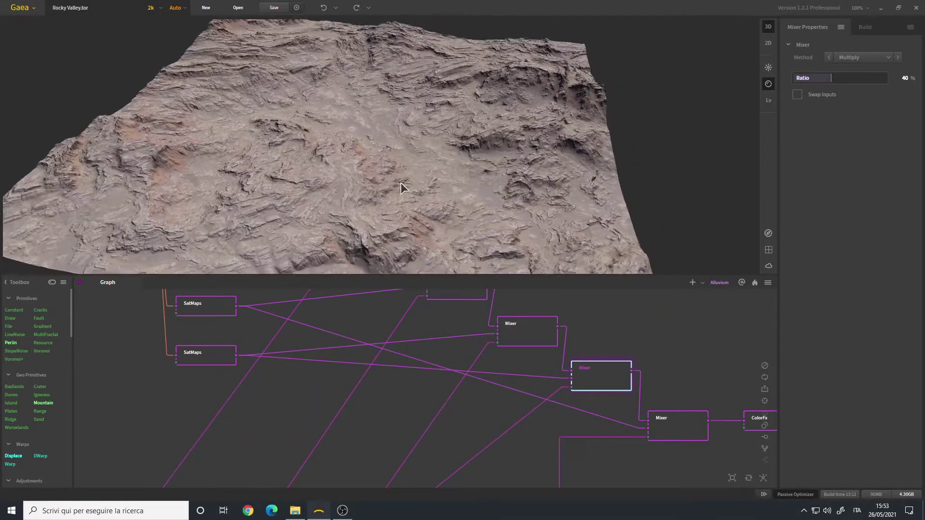
scroll(401, 183, down, 3)
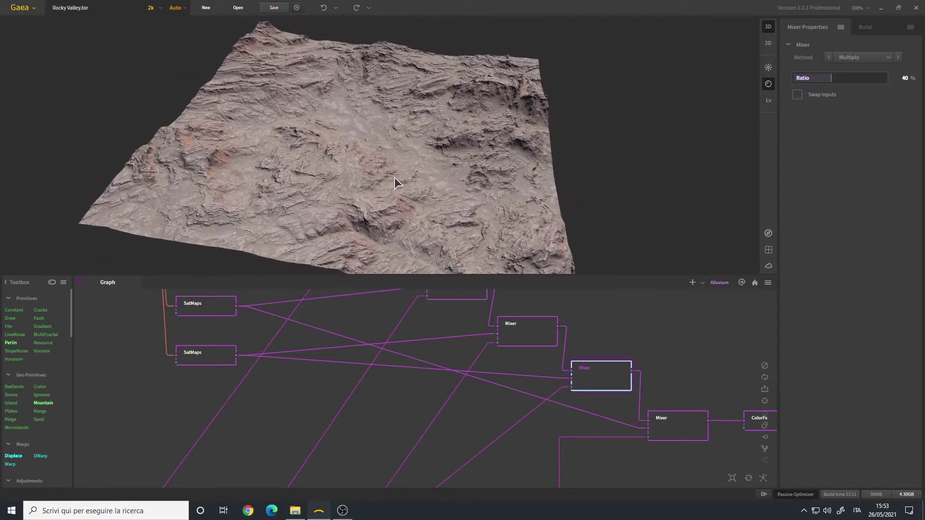
drag(394, 177, 368, 164)
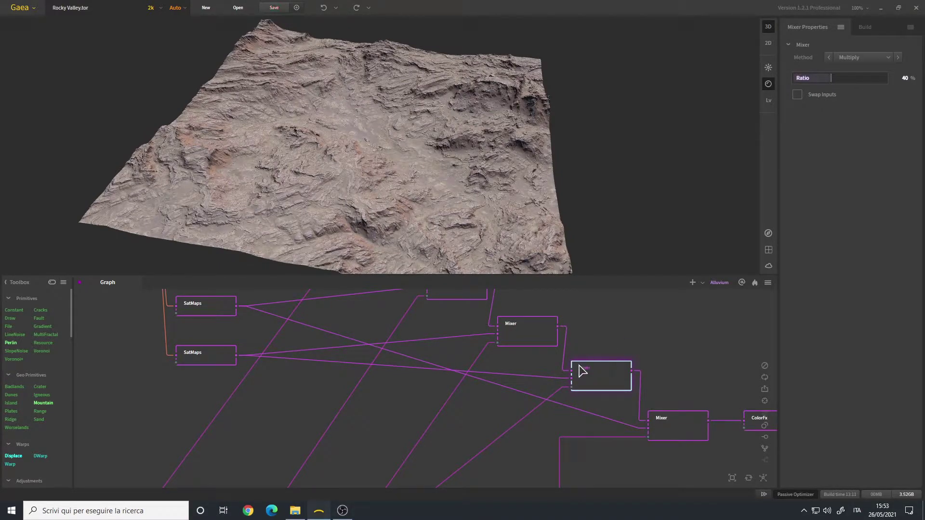
middle_drag(446, 451, 529, 262)
middle_drag(466, 345, 443, 449)
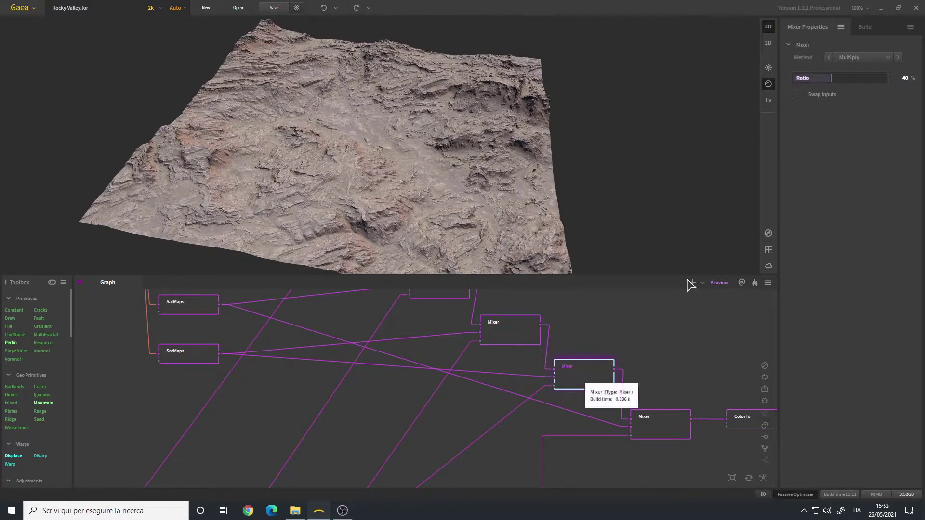
Look through the fifth Mixer node's blend methods, and compare its preview with the fourth Mixer's colours on the terrain.
click(862, 59)
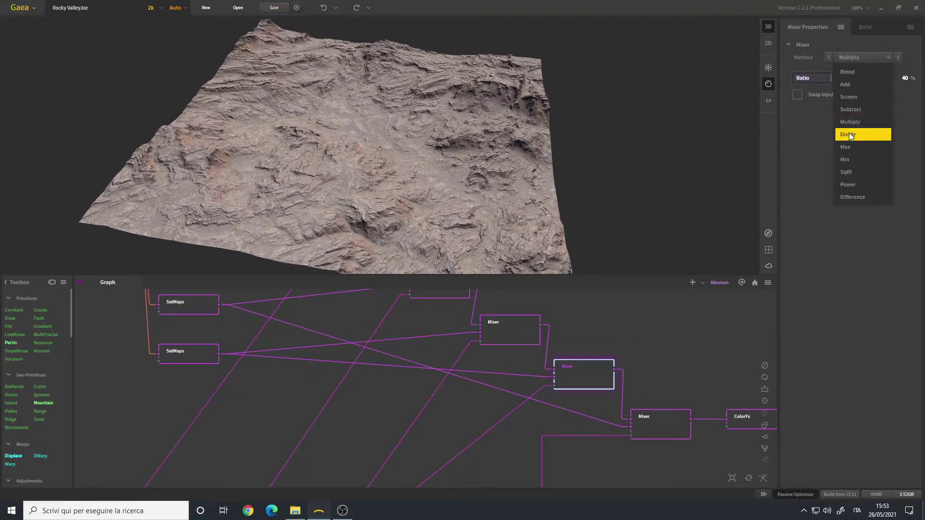
click(799, 158)
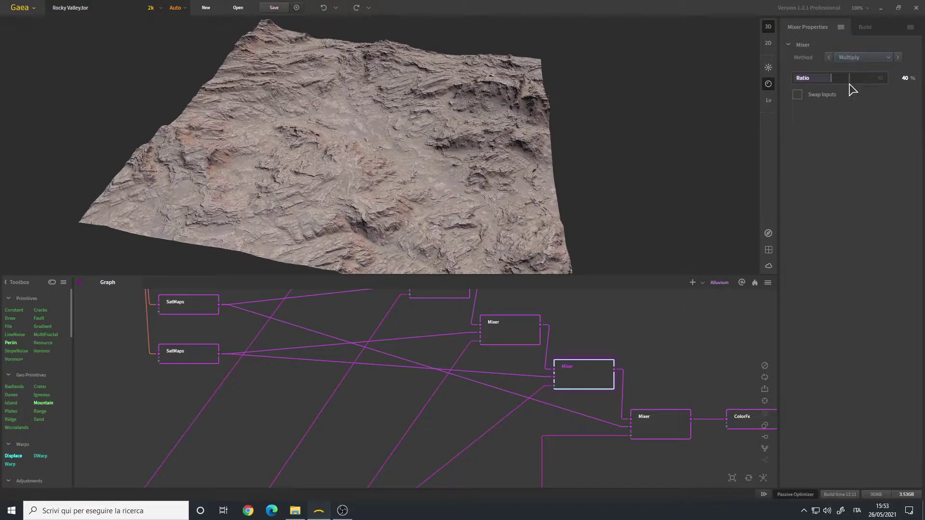
click(509, 333)
drag(376, 146, 379, 163)
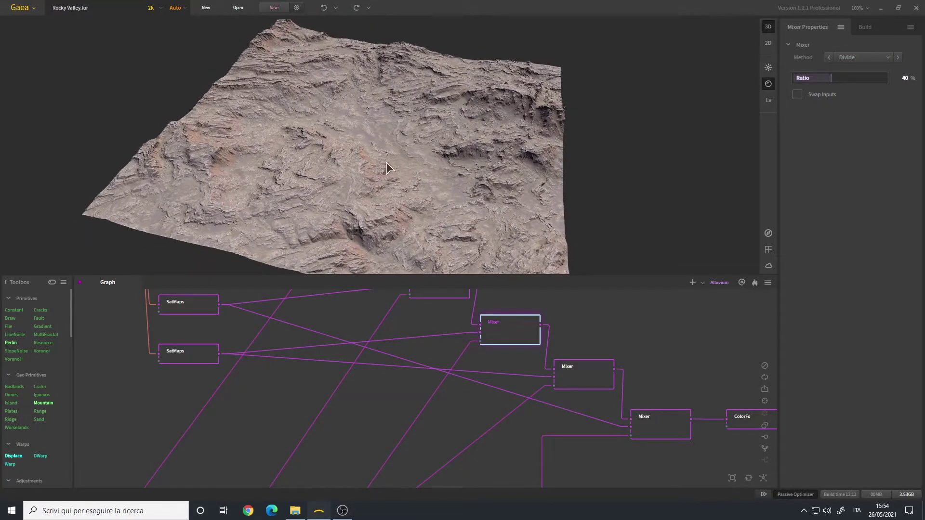
scroll(388, 163, up, 5)
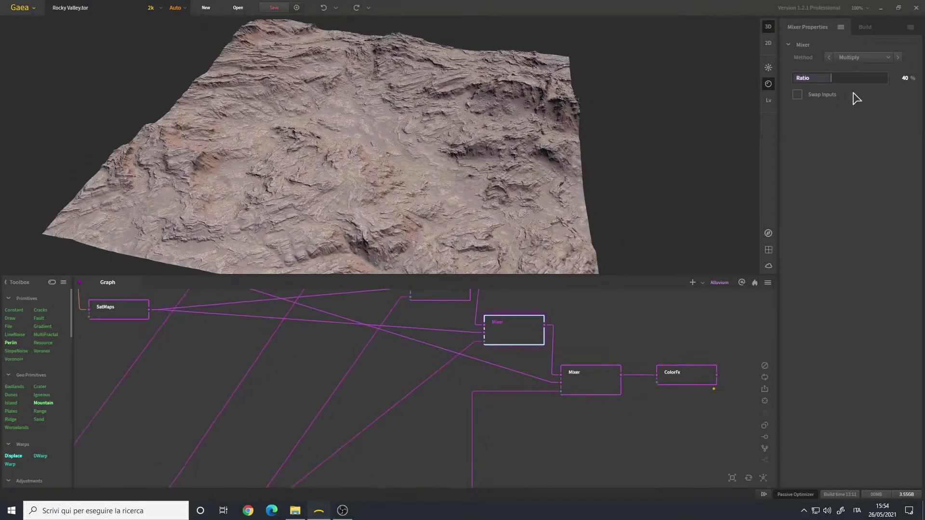
Return to the fifth Mixer node and examine its Multiply blend on the terrain alongside the other available methods.
click(864, 57)
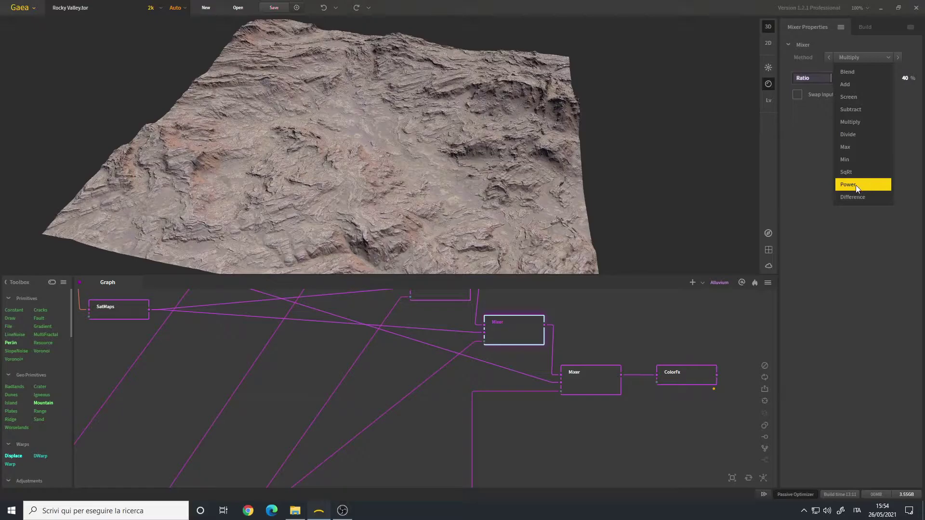
click(798, 147)
drag(418, 134, 412, 99)
click(857, 57)
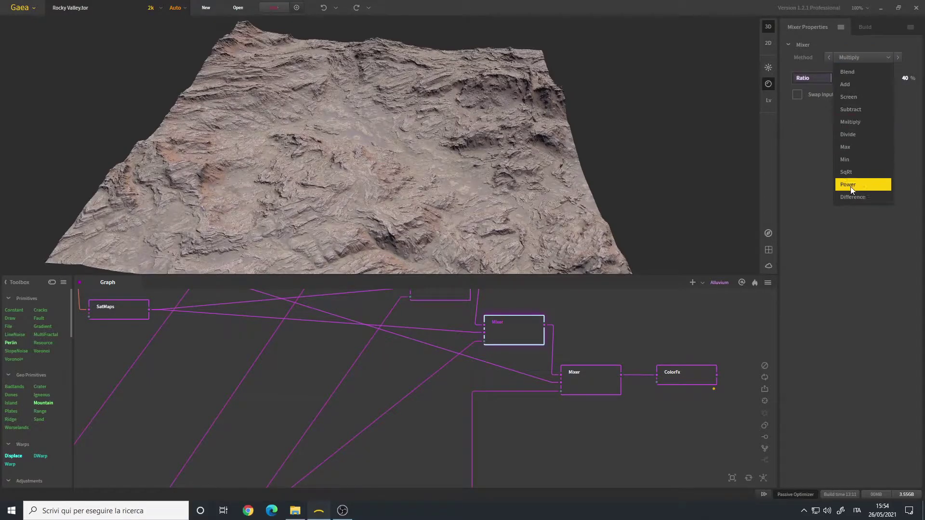
click(794, 174)
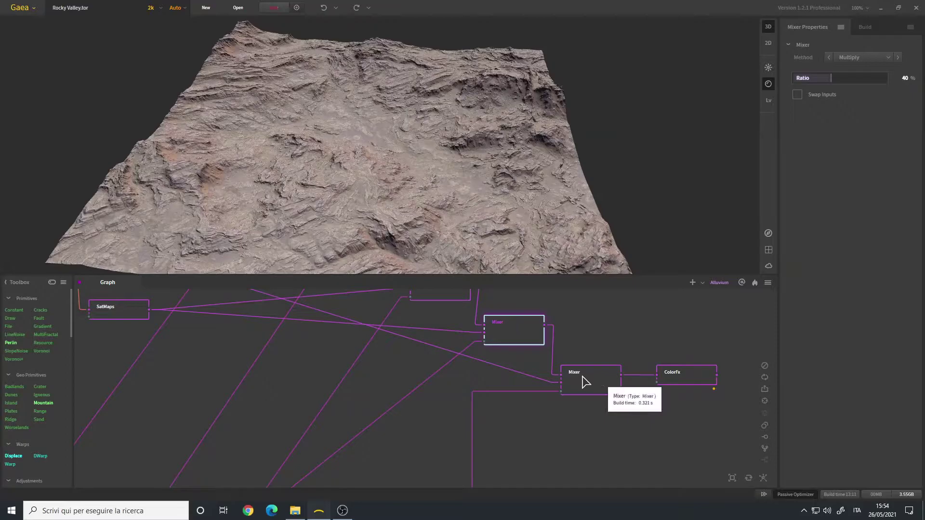
Preview the sixth Mixer node, trace its mask input to the Flow node, and examine the flow mask close up and from afar.
click(605, 378)
drag(357, 181, 361, 227)
middle_drag(383, 465, 621, 308)
click(269, 435)
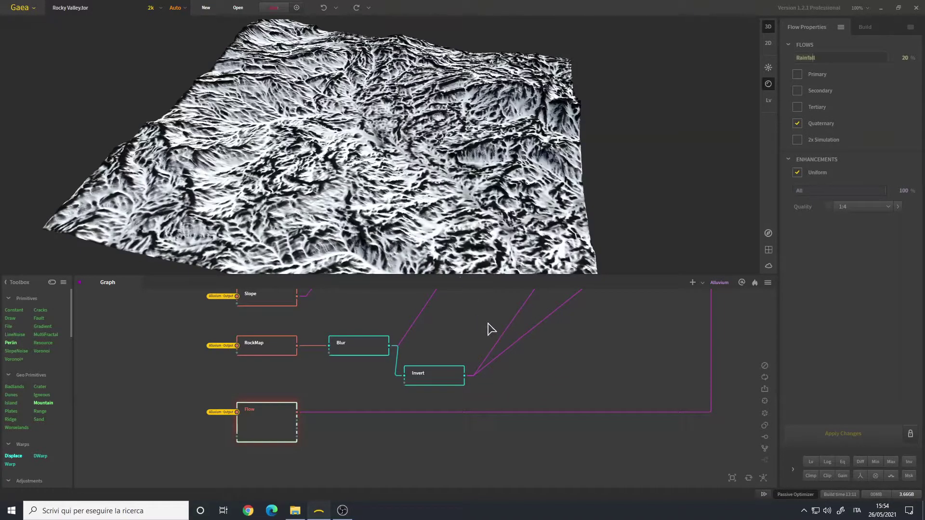
scroll(392, 183, up, 5)
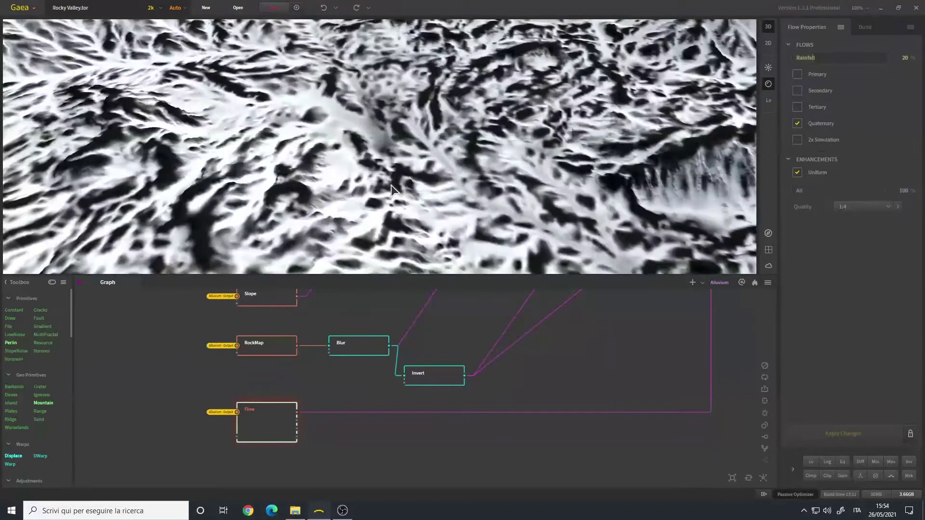
scroll(390, 195, down, 5)
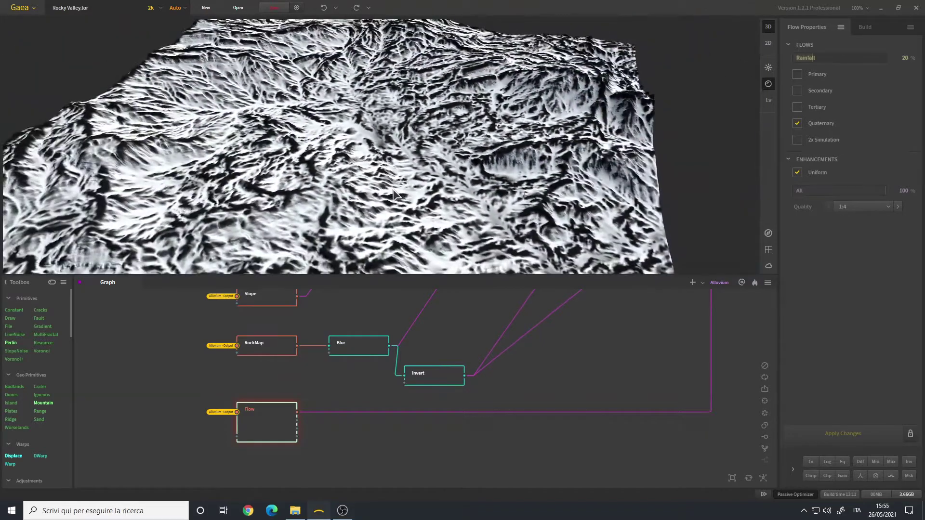
scroll(465, 190, down, 2)
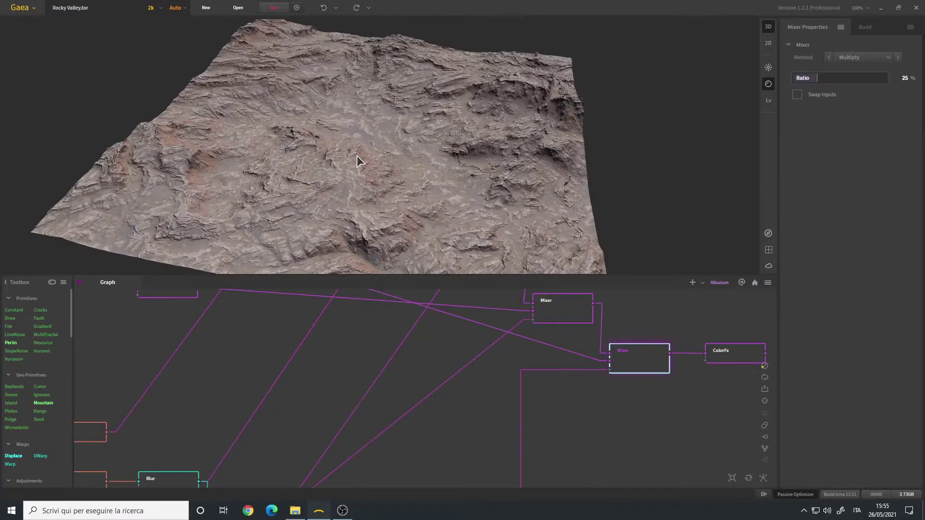
Compare the fifth and sixth Mixer previews and examine where the flow mask places colour across the valley.
drag(357, 154, 353, 157)
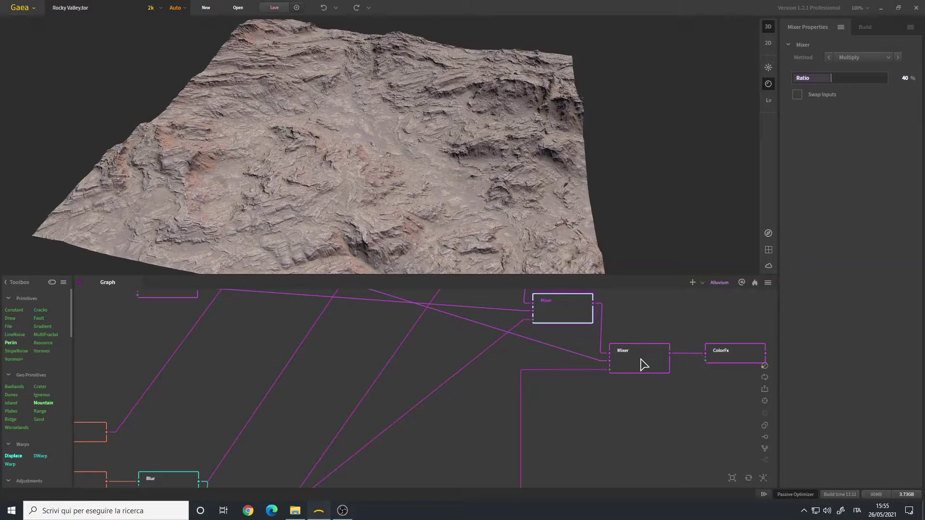
click(643, 364)
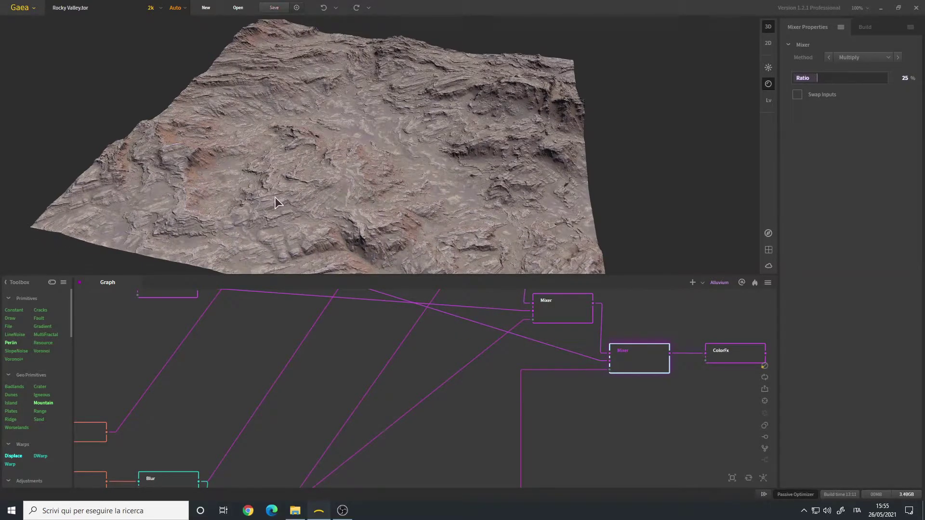
drag(383, 124, 347, 174)
scroll(347, 174, up, 5)
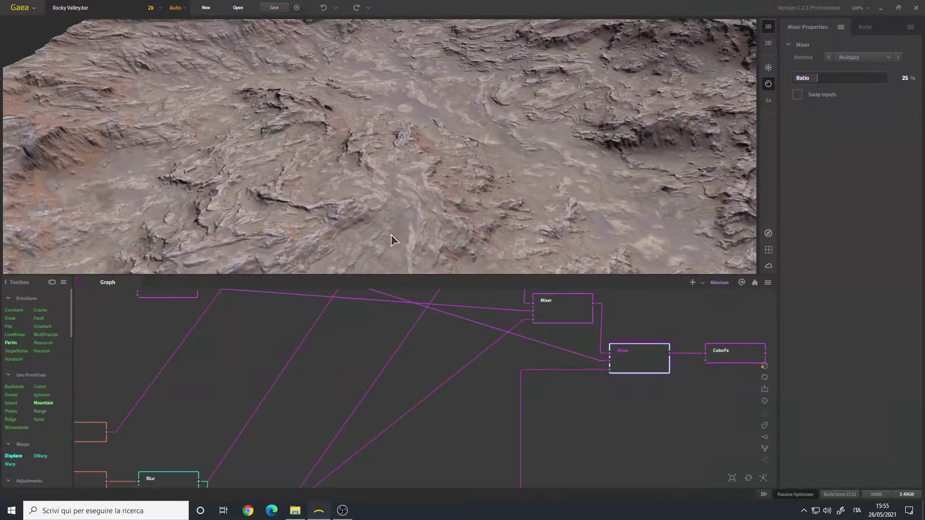
scroll(464, 175, down, 4)
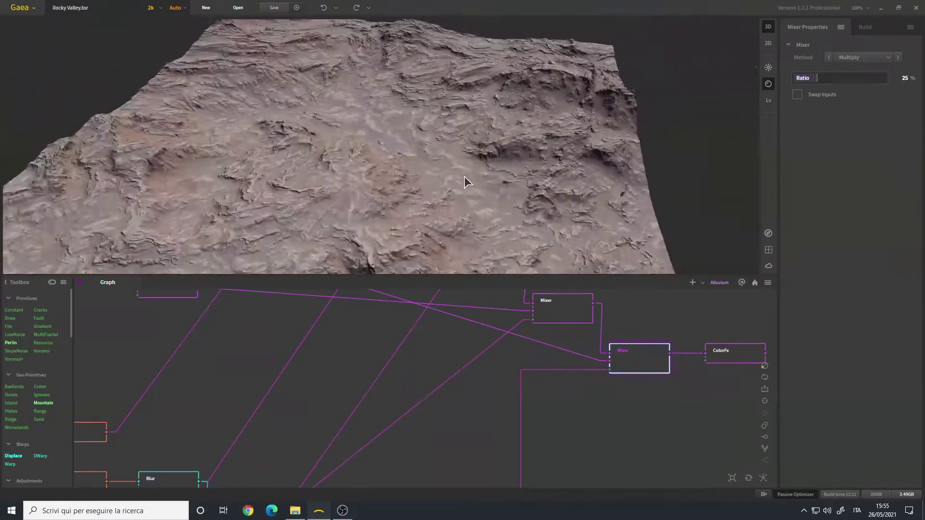
scroll(465, 177, down, 4)
mouse_move(391, 177)
mouse_down()
mouse_move(349, 173)
mouse_move(385, 168)
mouse_up()
Preview the ColorFx node, examine its colour corrections, and compare its result with the sixth Mixer's preview.
middle_drag(578, 400, 403, 398)
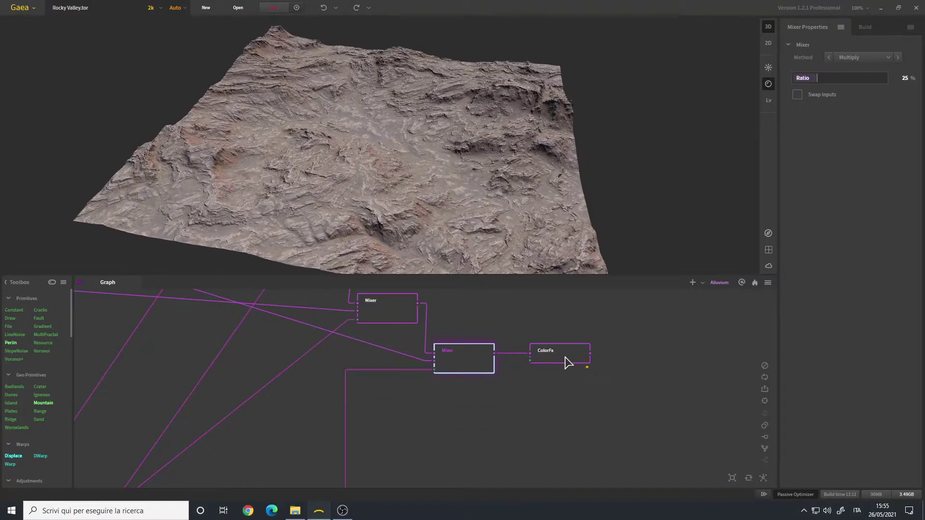
click(572, 355)
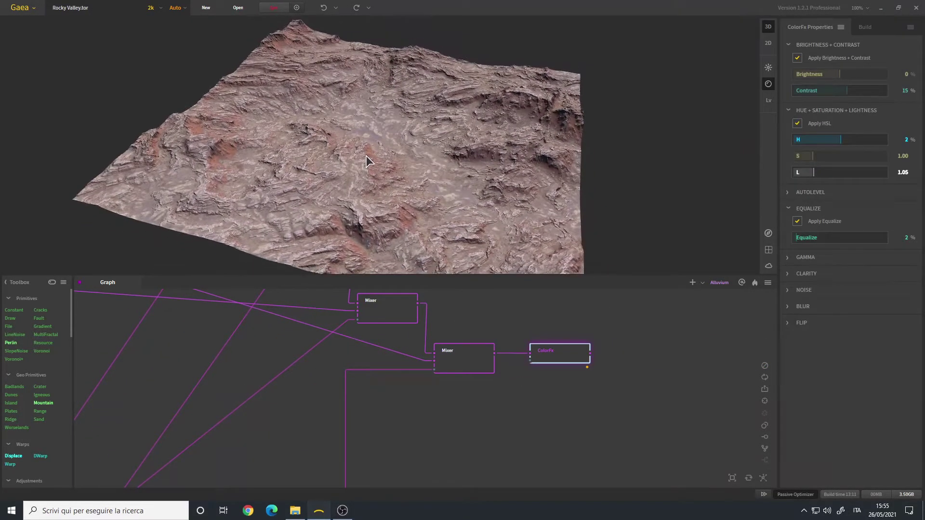
drag(366, 156, 415, 167)
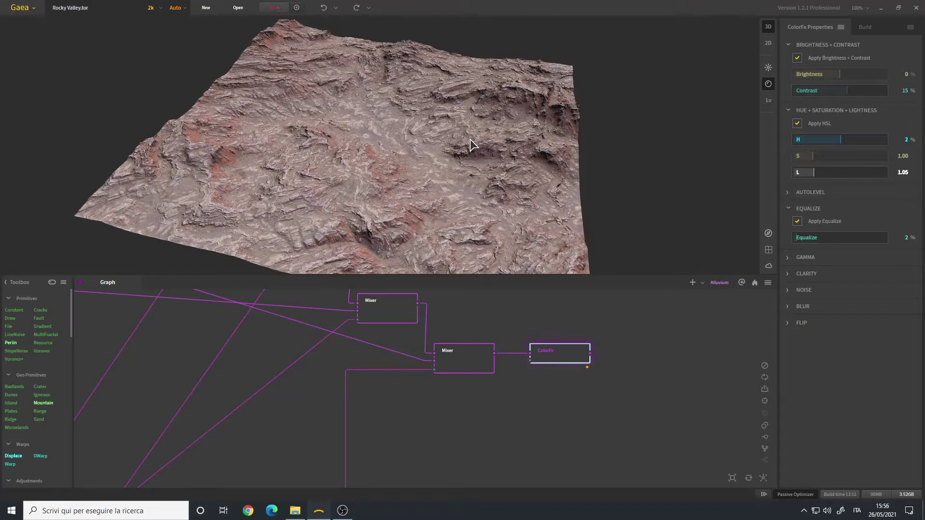
drag(457, 152, 415, 187)
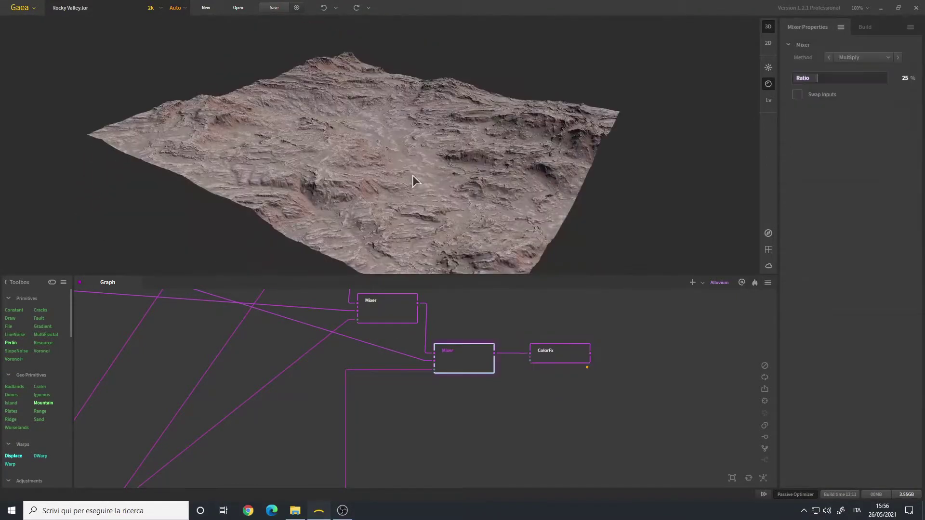
mouse_move(412, 175)
mouse_down()
mouse_move(426, 206)
mouse_move(415, 193)
mouse_up()
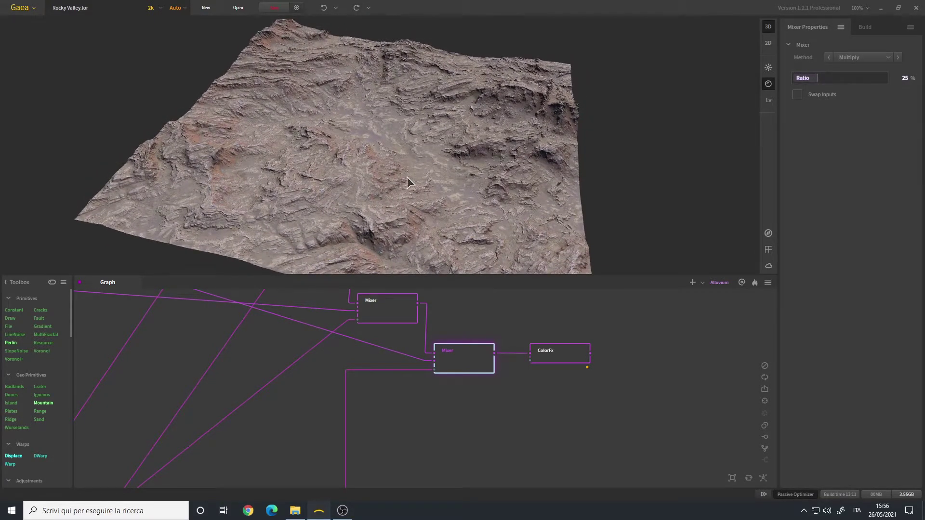
drag(360, 160, 350, 190)
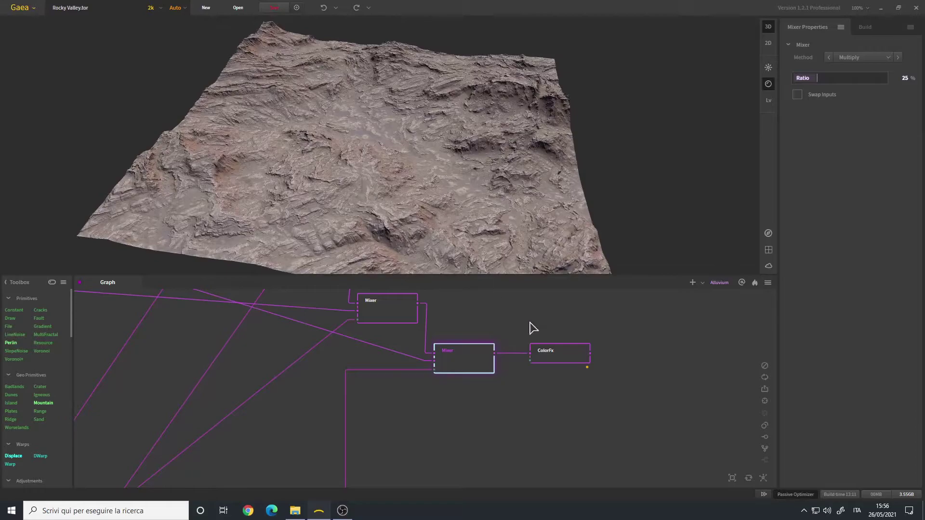
Return to the ColorFx node and examine its contrast, HSL and equalize settings and the final terrain colours at different distances.
click(557, 356)
drag(407, 189, 406, 185)
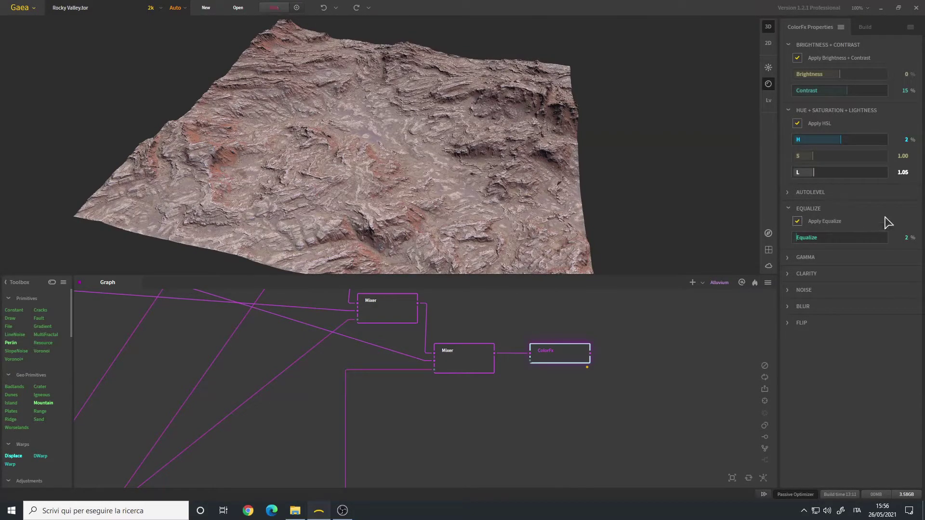
drag(341, 171, 336, 183)
scroll(403, 152, up, 6)
drag(377, 114, 410, 154)
scroll(409, 155, down, 4)
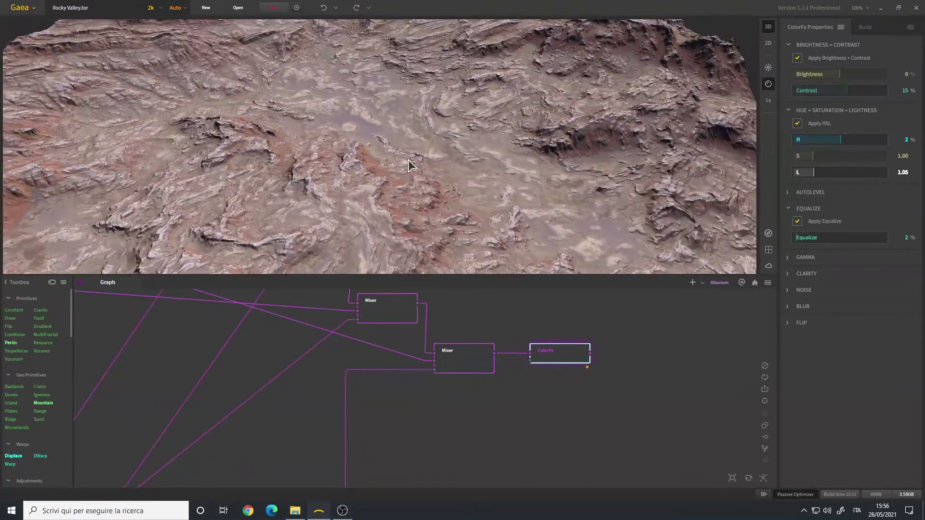
scroll(408, 160, down, 2)
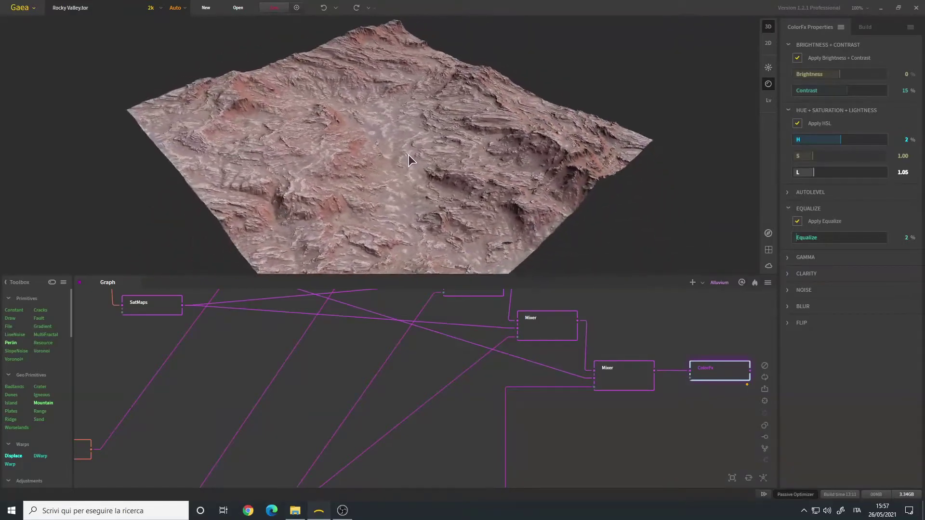
scroll(412, 154, up, 5)
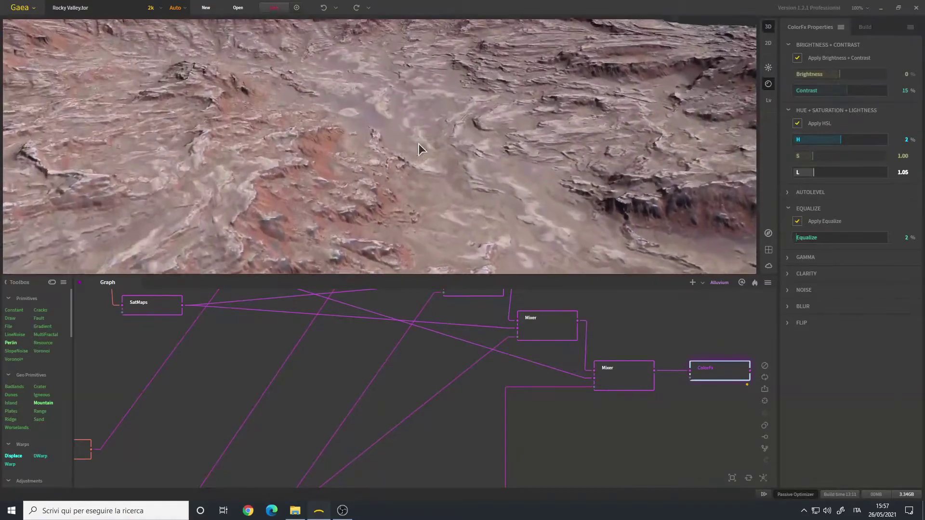
scroll(435, 152, down, 8)
scroll(432, 155, up, 2)
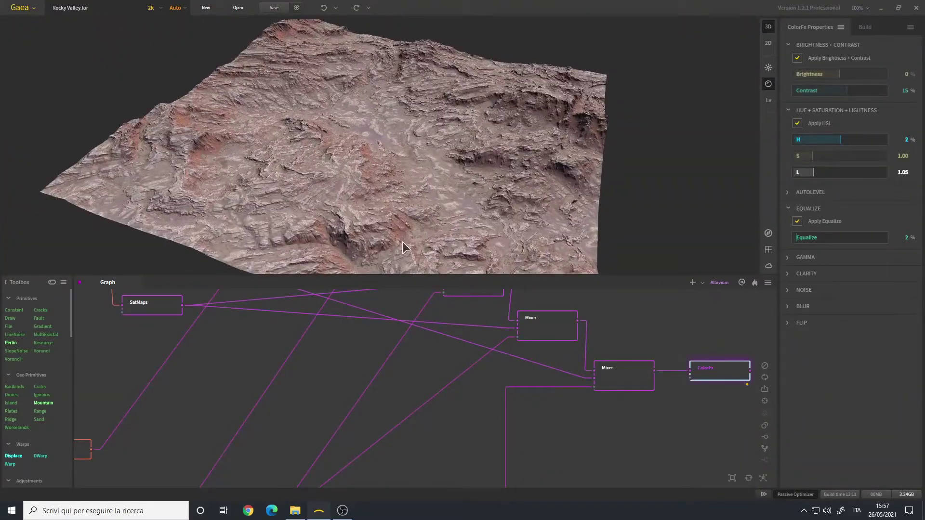